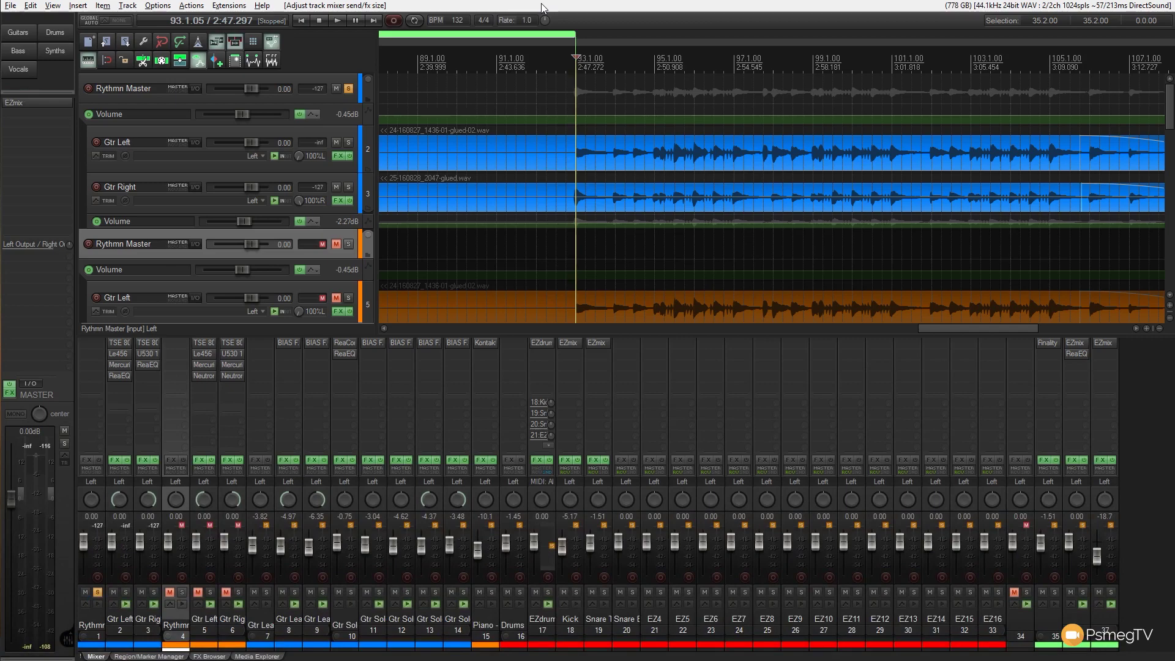
- Place the Gtr Right ReaEQ beside the Gtr Left ReaEQ to compare curves, then close it
left_click(122, 376)
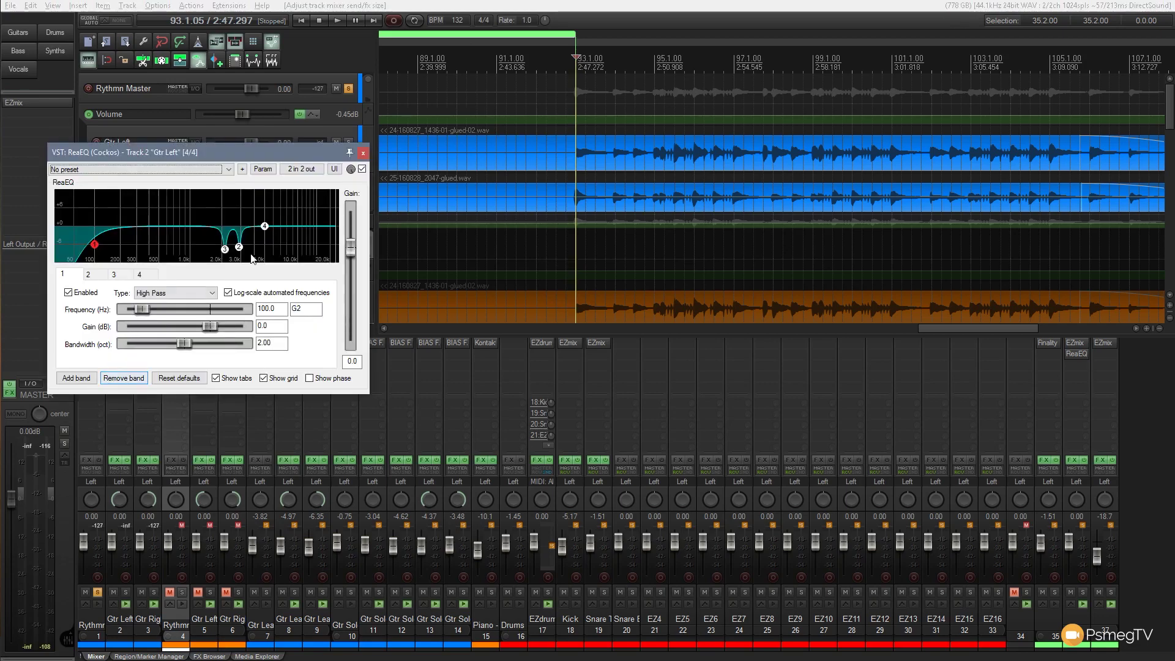
left_click_drag(247, 151, 216, 41)
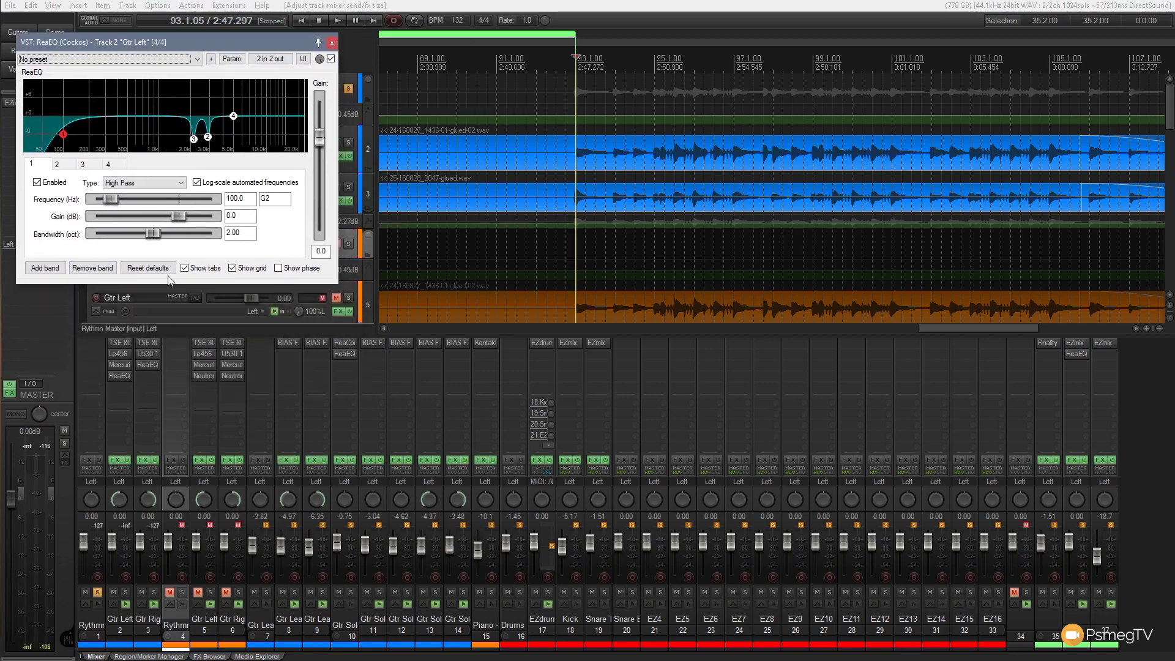
left_click(148, 366)
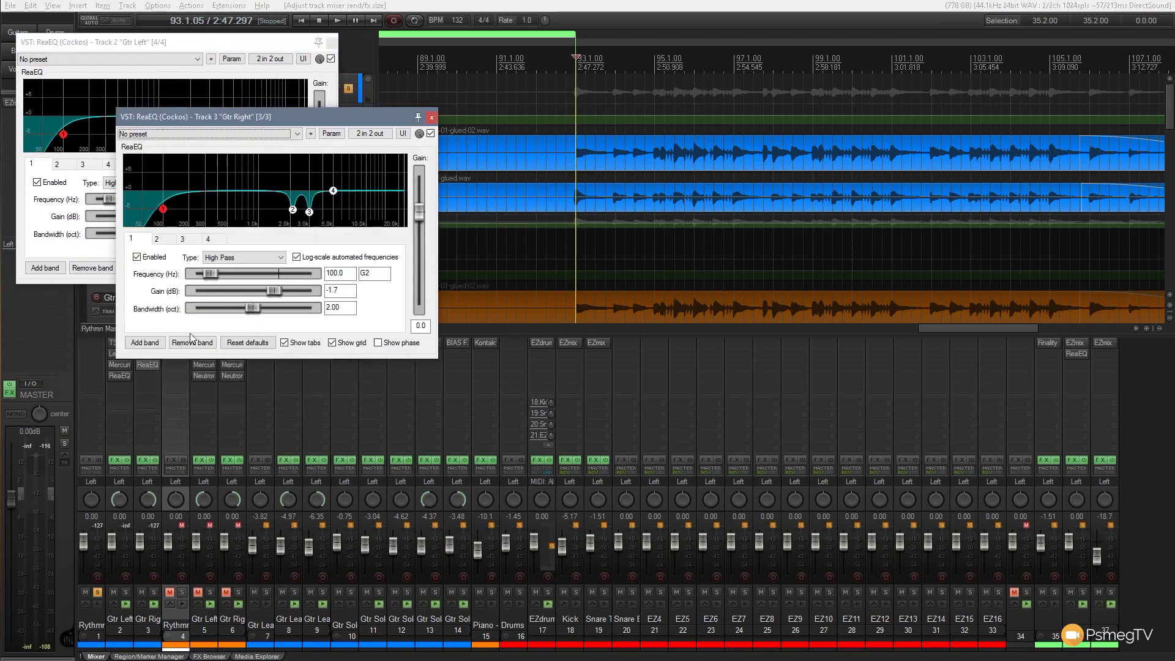
left_click_drag(306, 110, 534, 49)
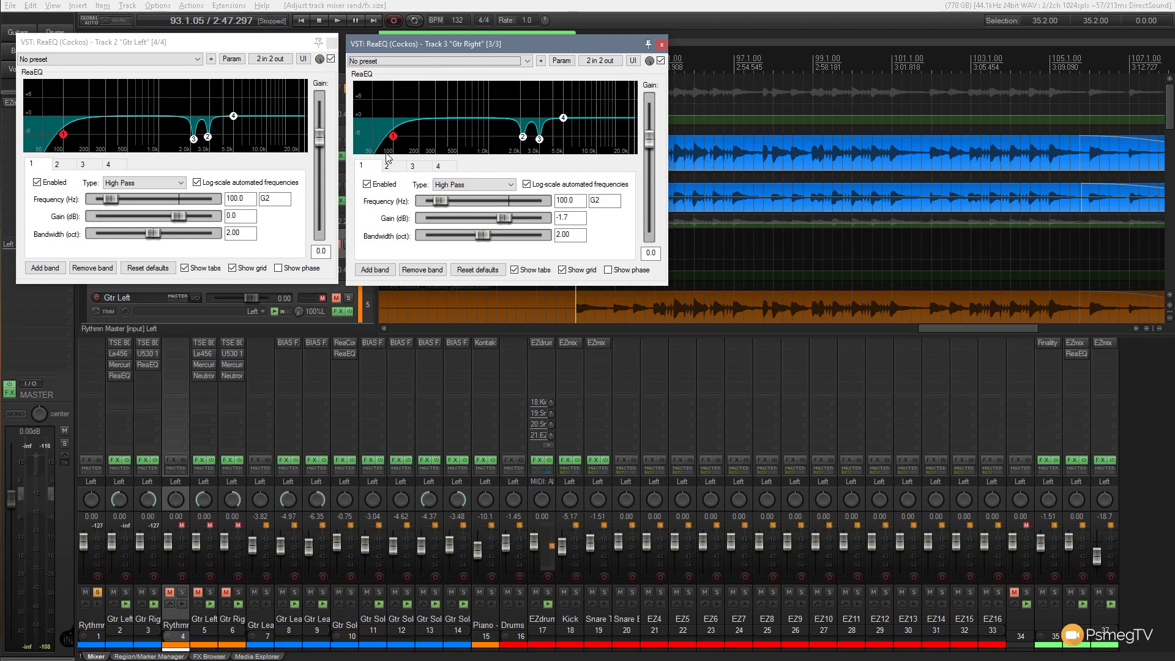
left_click(662, 44)
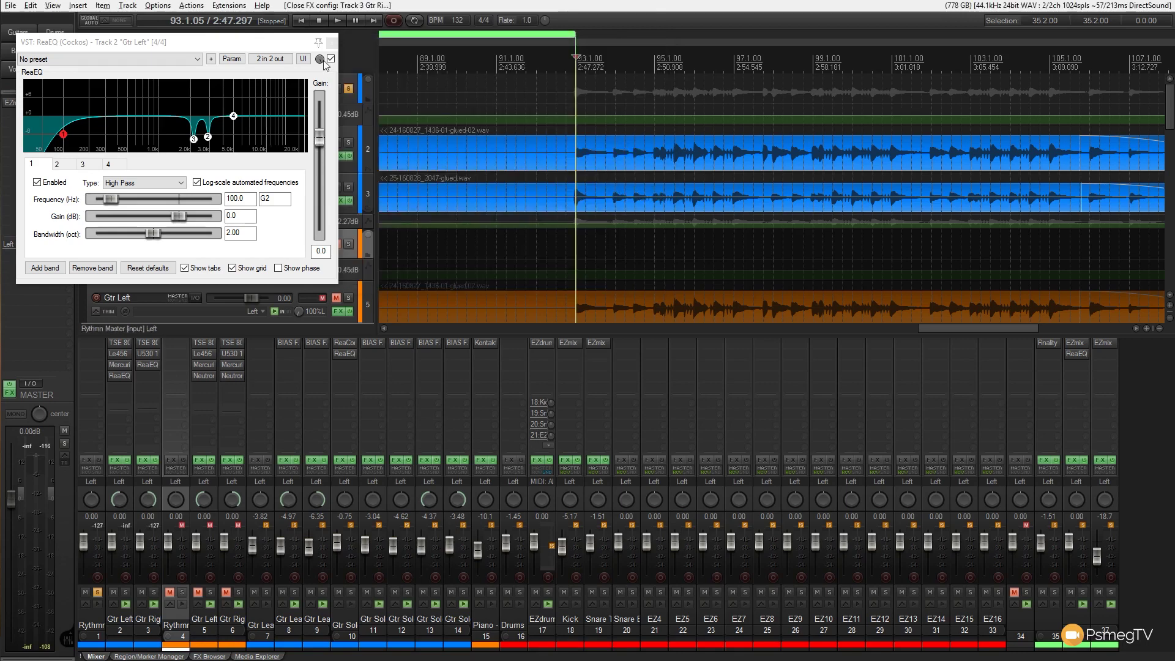
- Close the Gtr Left ReaEQ and audition the manually EQ'd guitars in the full mix
left_click(333, 43)
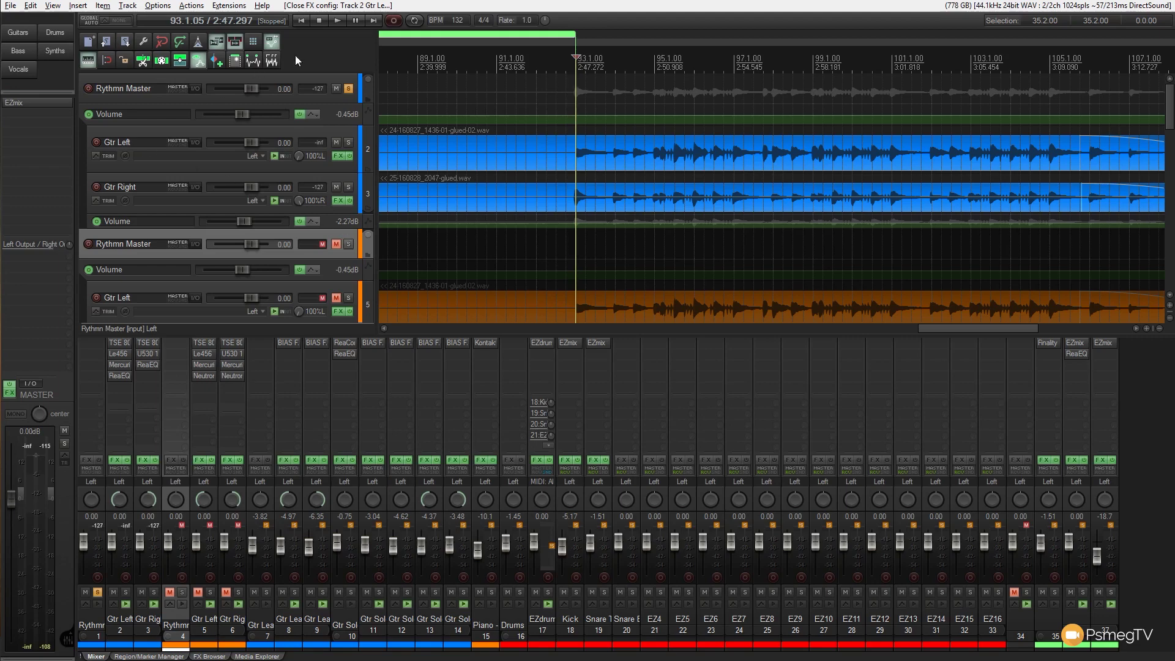
left_click(337, 20)
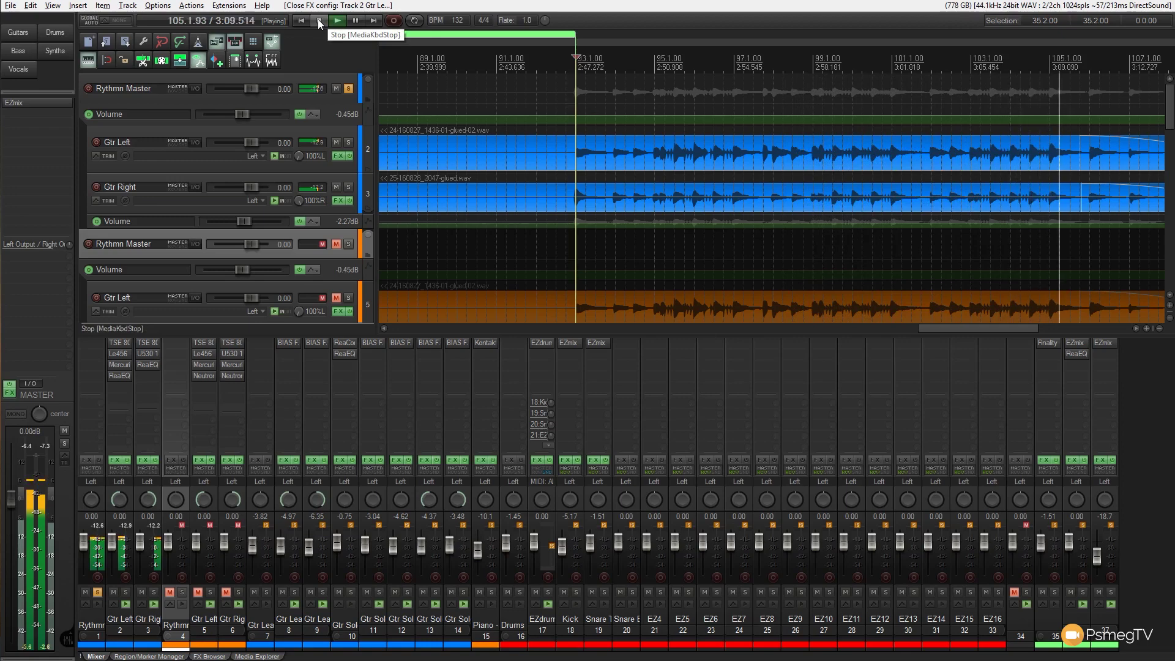
left_click(318, 21)
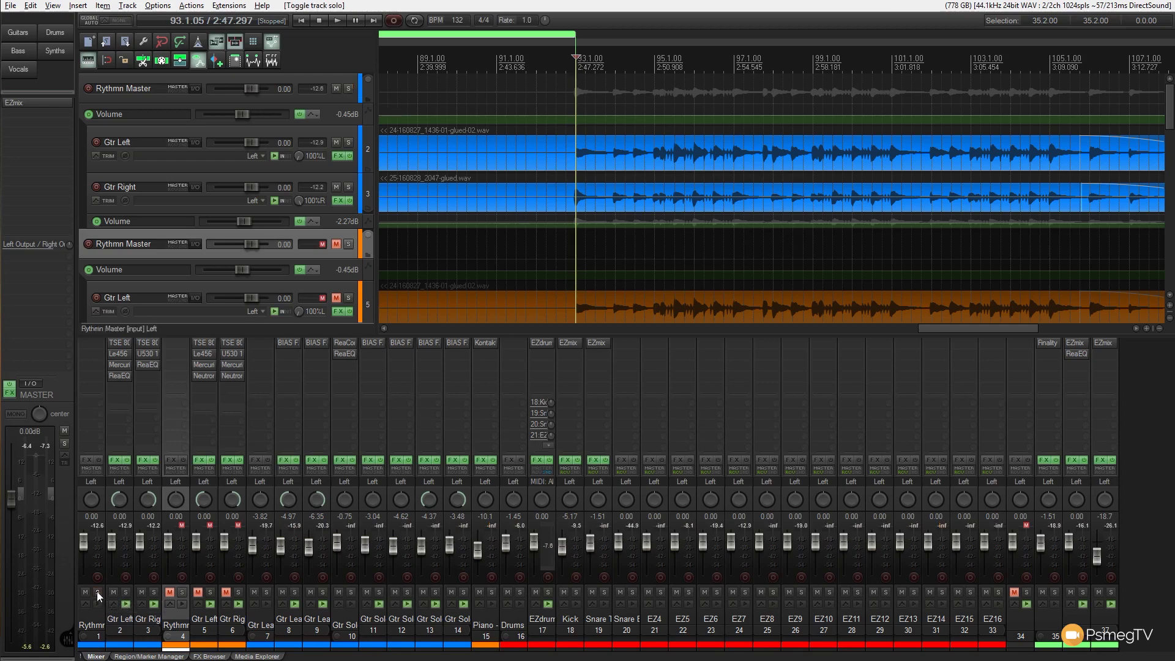
- Unmute the Gtr Right, second Rythmn Master, and second Gtr Left and Gtr Right tracks
left_click(139, 591)
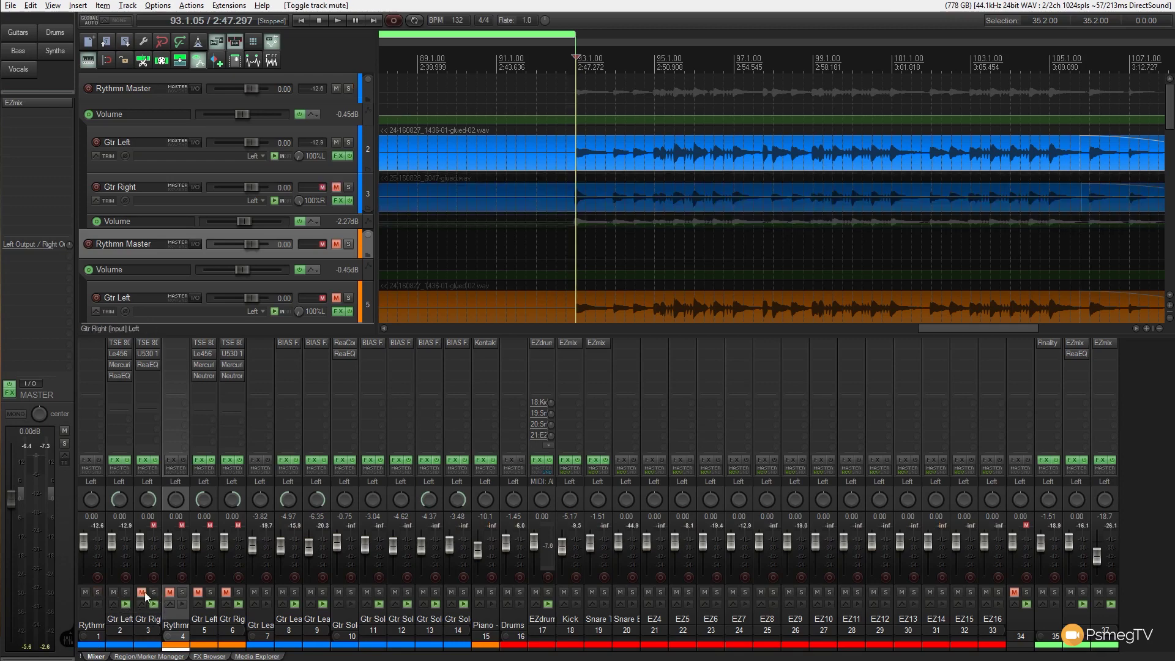
left_click(142, 592)
left_click(170, 591)
left_click(198, 592)
left_click(226, 591)
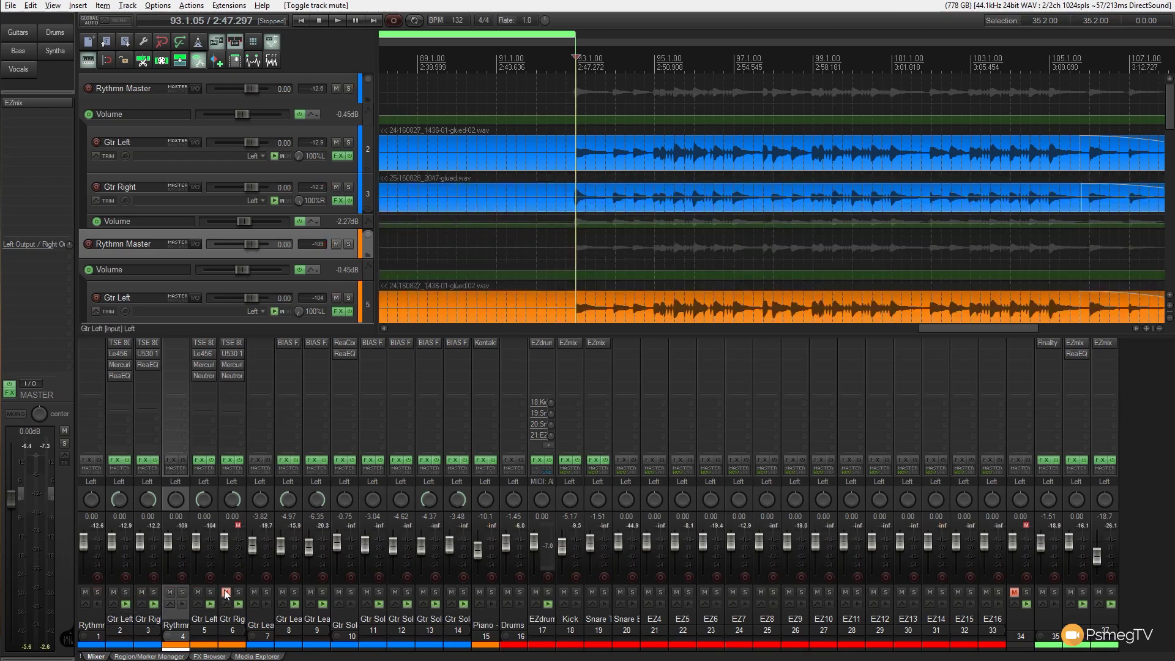
- Solo the second Rythmn Master bus (track 4) and play it back
left_click(182, 592)
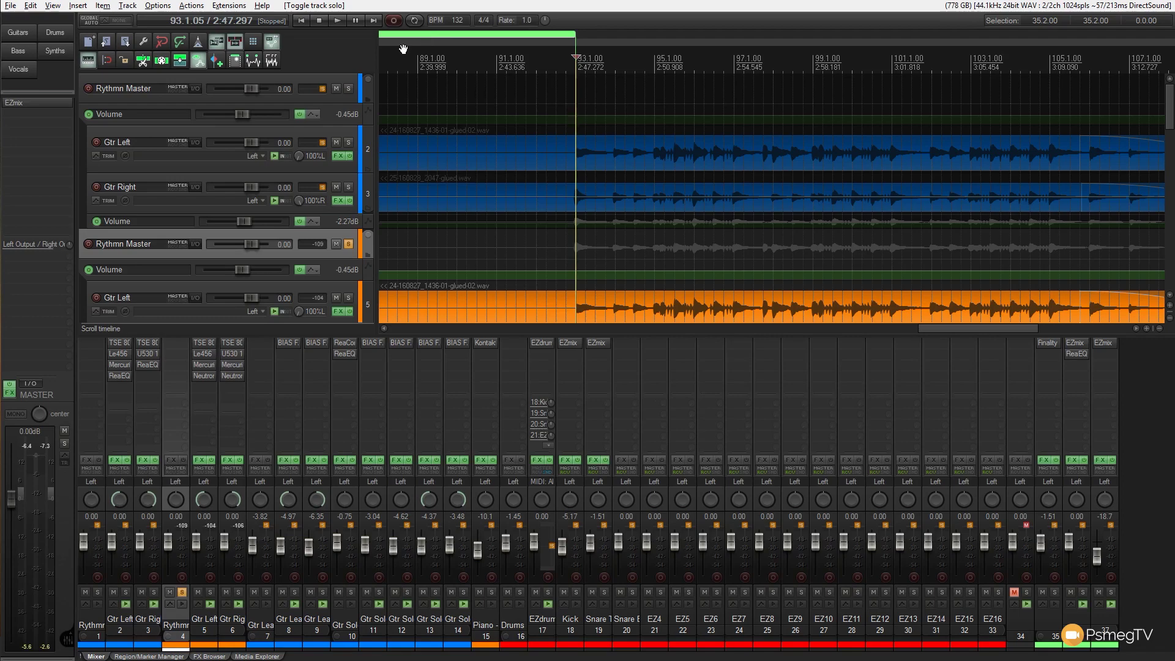
left_click(335, 20)
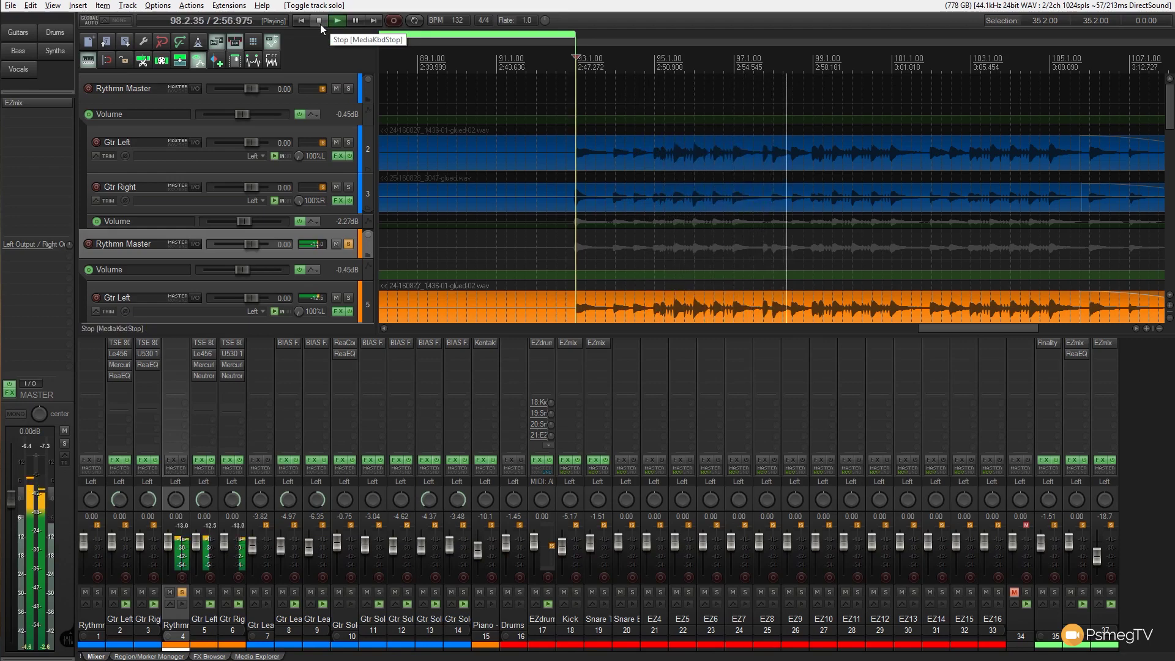
left_click(321, 24)
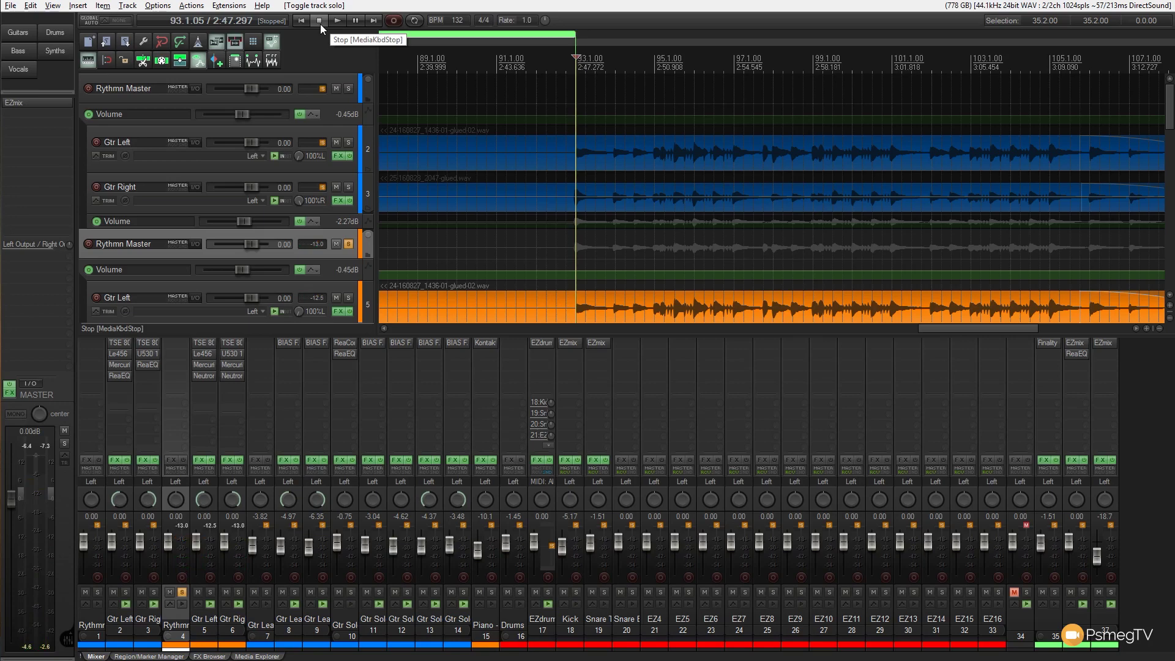
- Solo only track 5 Gtr Left, unsoloing the second Rythmn Master bus
scroll(1172, 103, "down", 2)
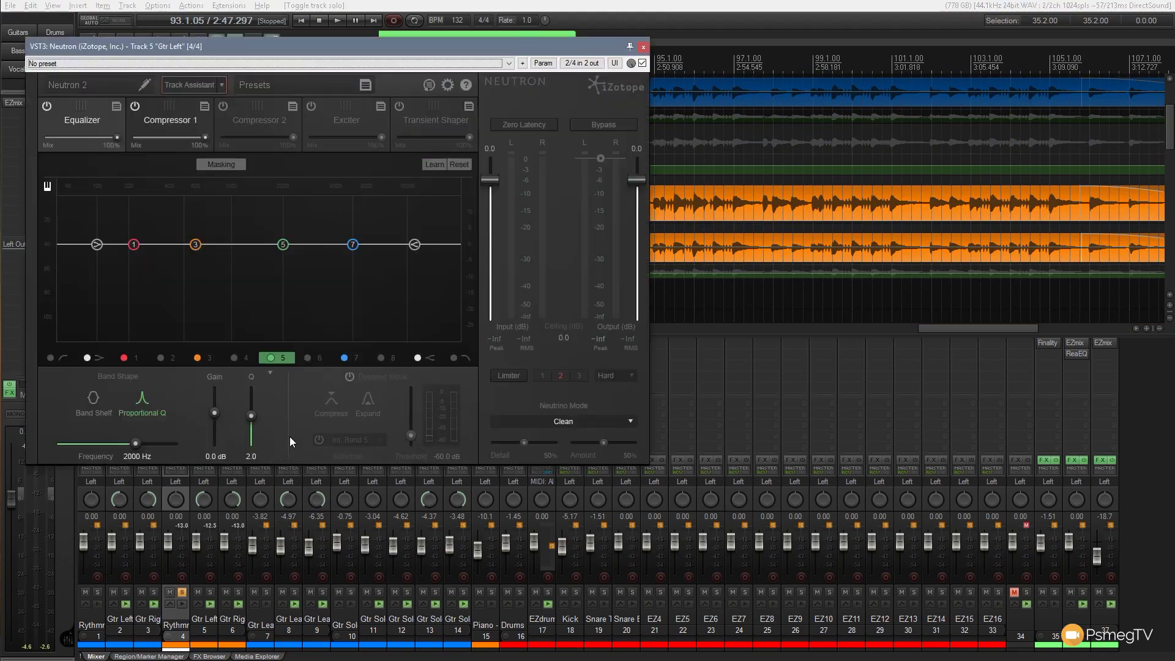
left_click_drag(387, 44, 391, 91)
key("Escape")
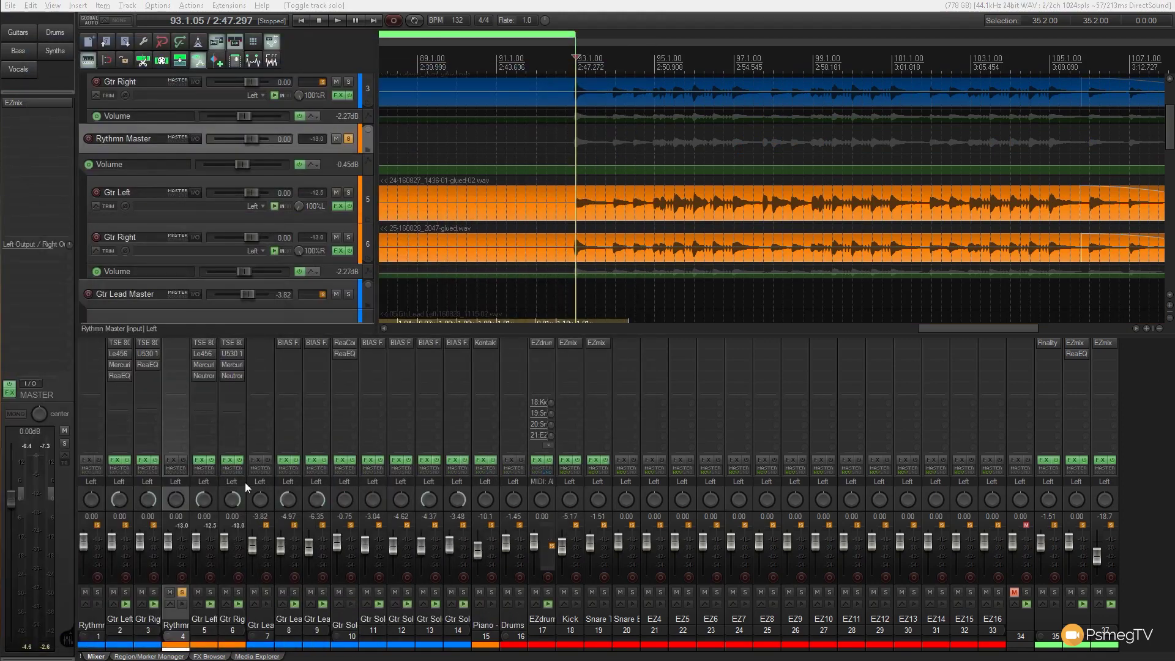
left_click(210, 592)
left_click(181, 593)
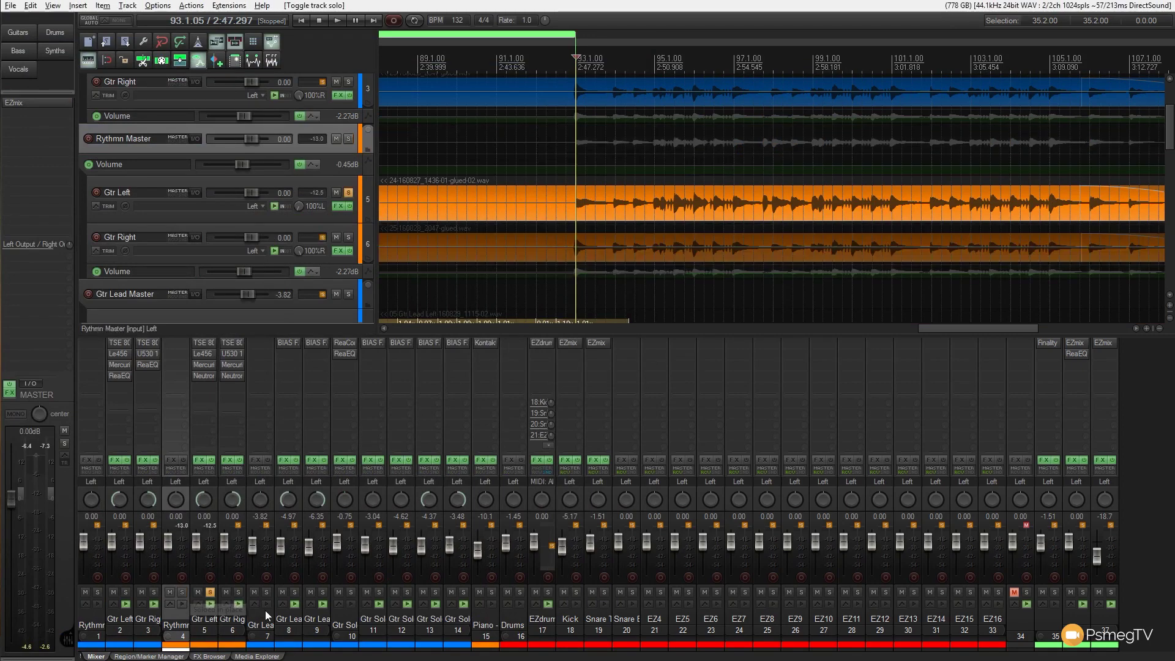
- Bring up Neutron on Gtr Left with playback running
left_click(204, 375)
left_click_drag(266, 190, 314, 230)
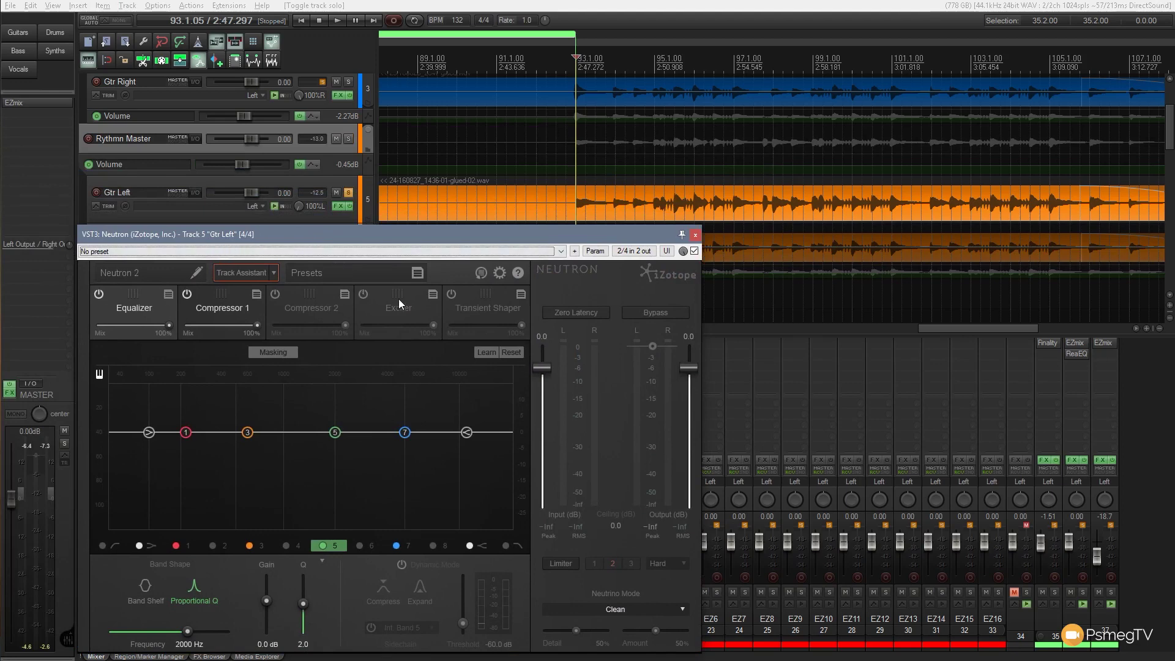
key("space")
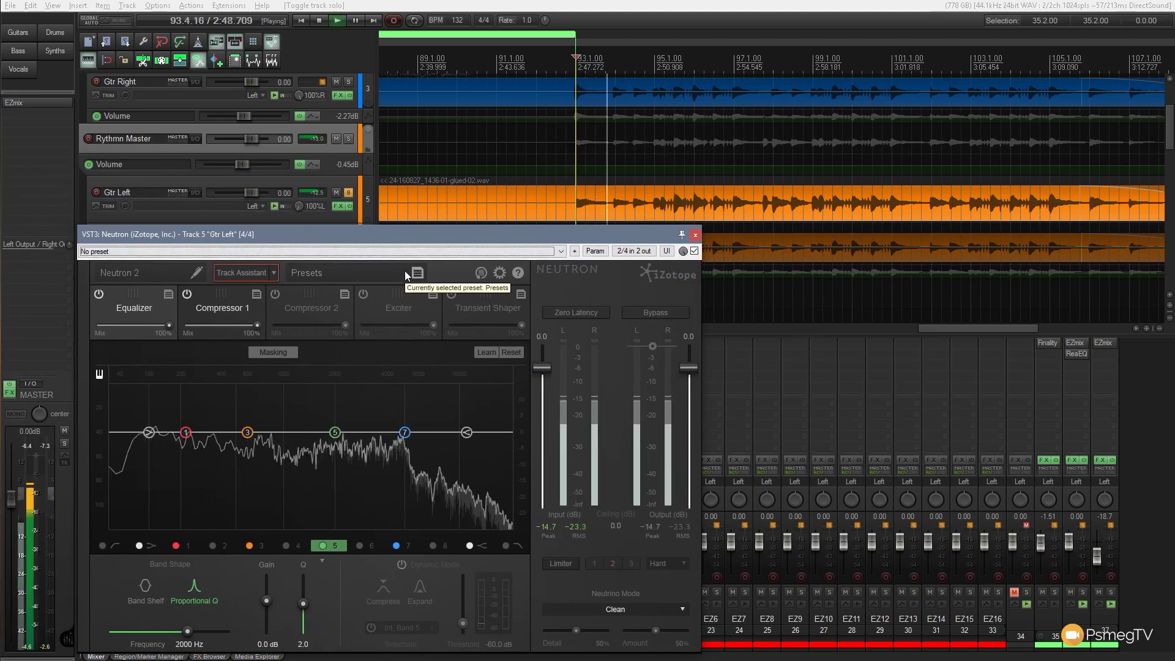
- Run Track Assistant on Gtr Left, then bypass Compressor 1, Compressor 2 and Exciter
left_click(235, 275)
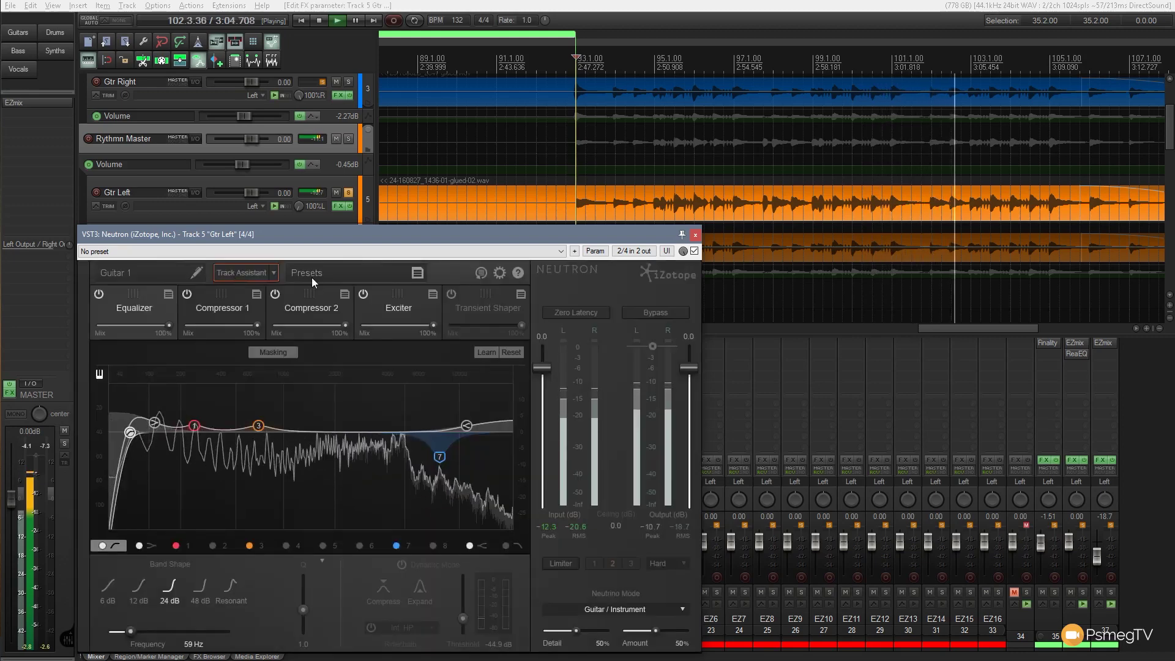
left_click(319, 20)
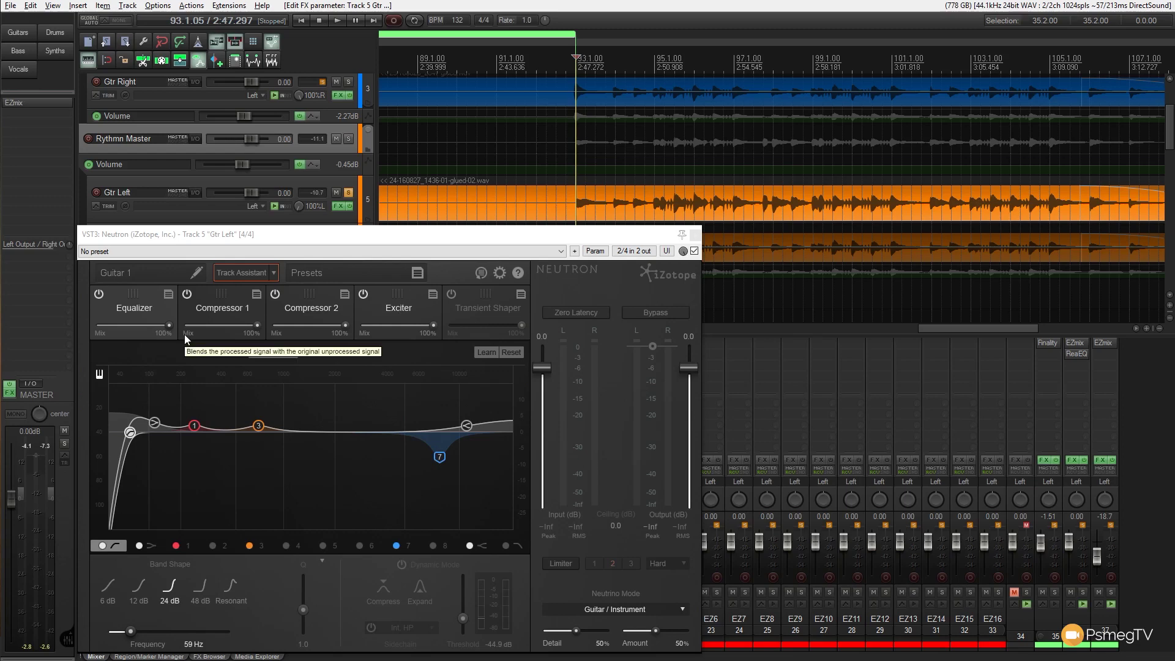
left_click(187, 294)
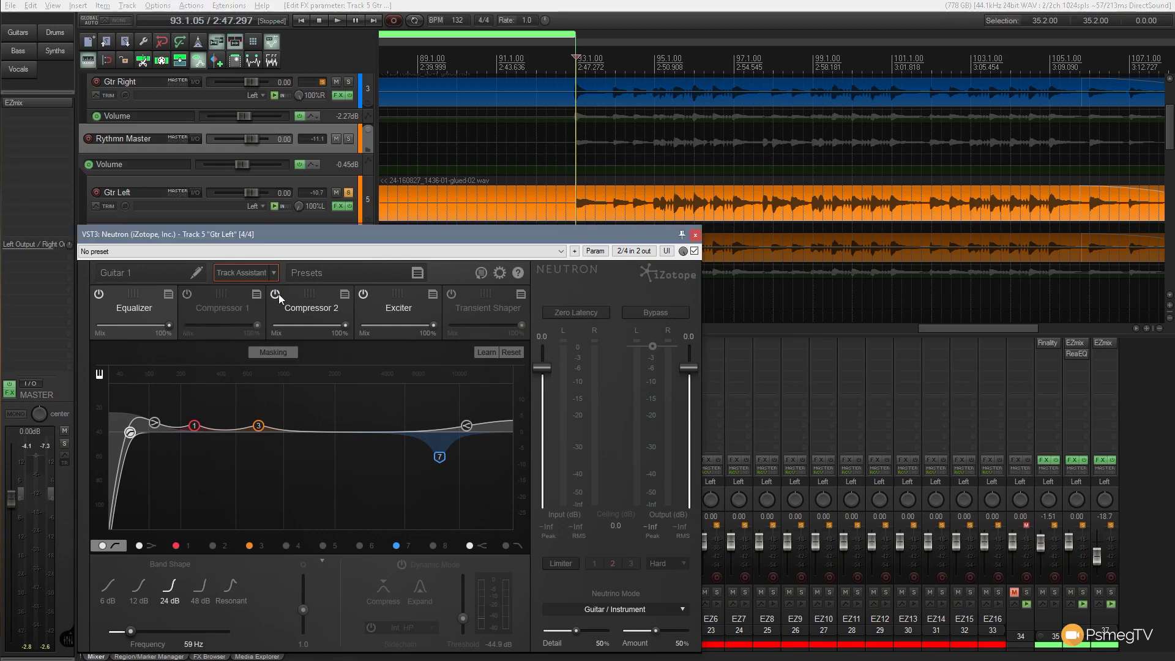
left_click(275, 293)
left_click(363, 294)
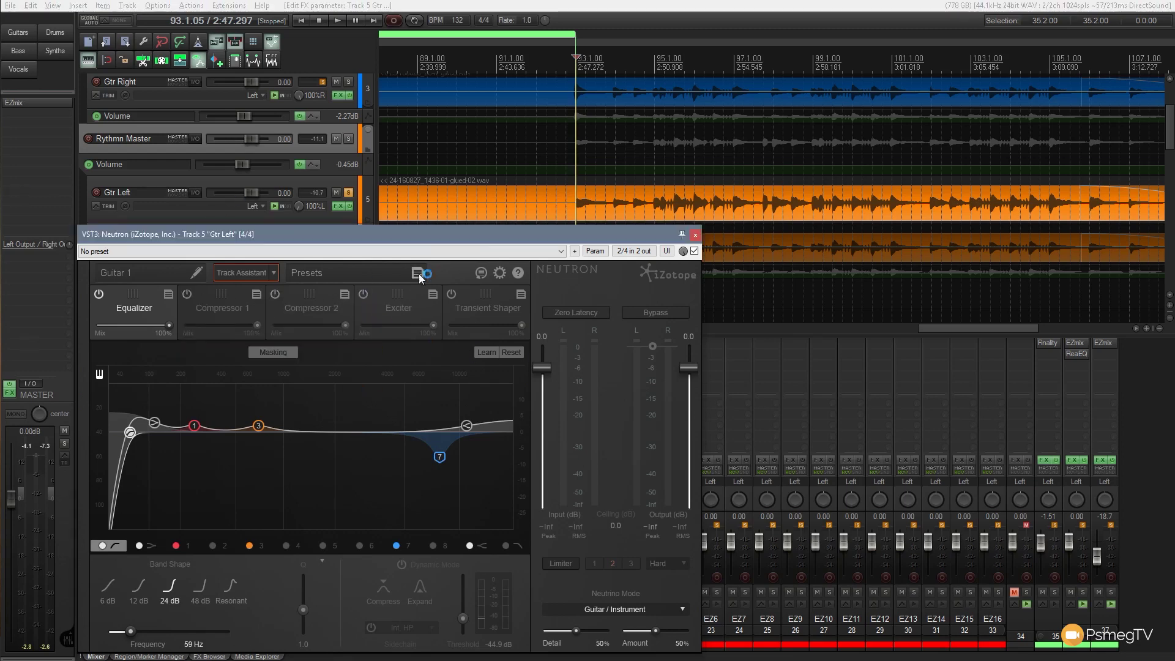
key("Escape")
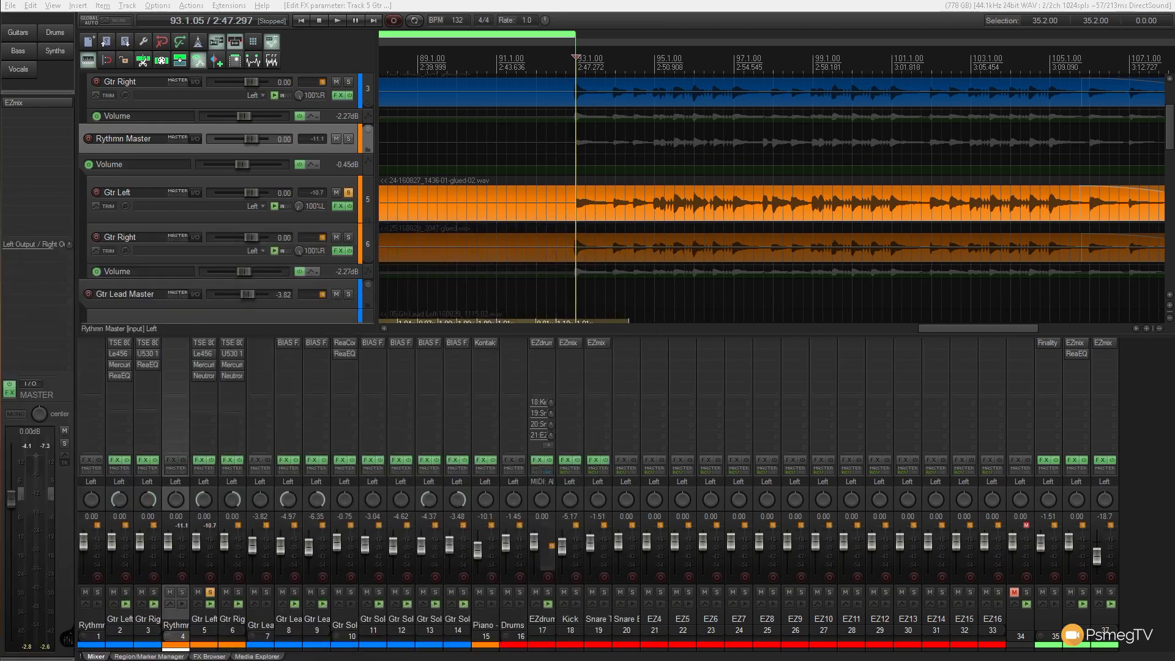
- Move the solo from Gtr Left to track 6 Gtr Right and open its Neutron
left_click(211, 592)
left_click(238, 592)
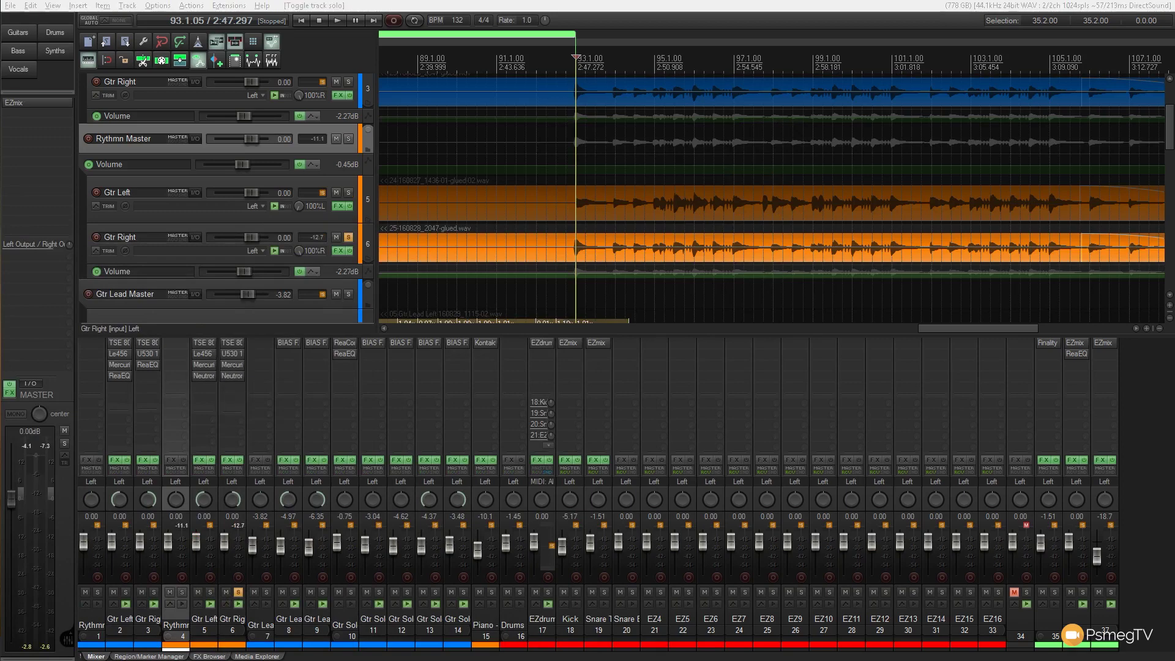
left_click(232, 376)
left_click_drag(405, 204, 602, 255)
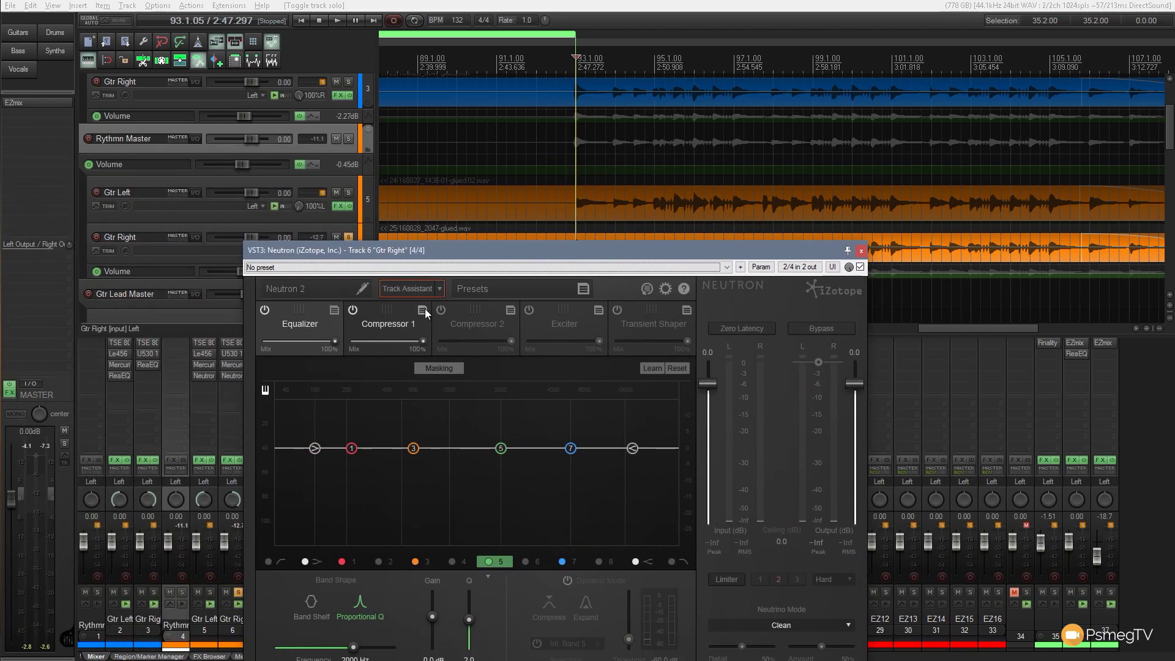
- Run Track Assistant on Gtr Right during playback, stopping once analysis finishes
left_click(337, 21)
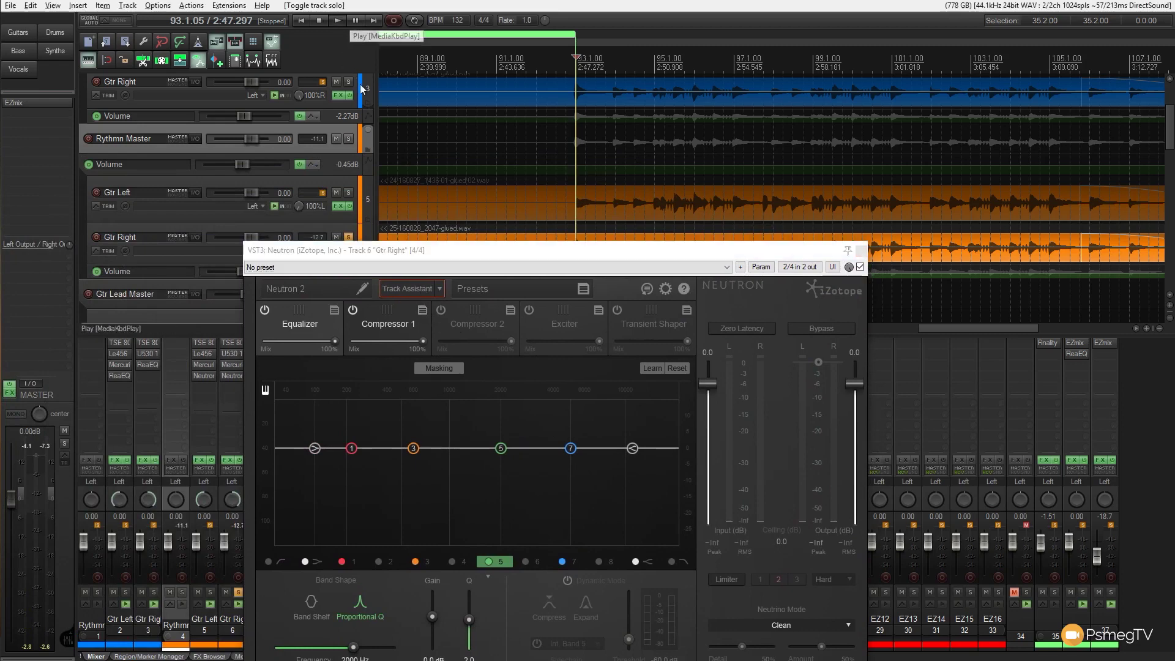
left_click(417, 287)
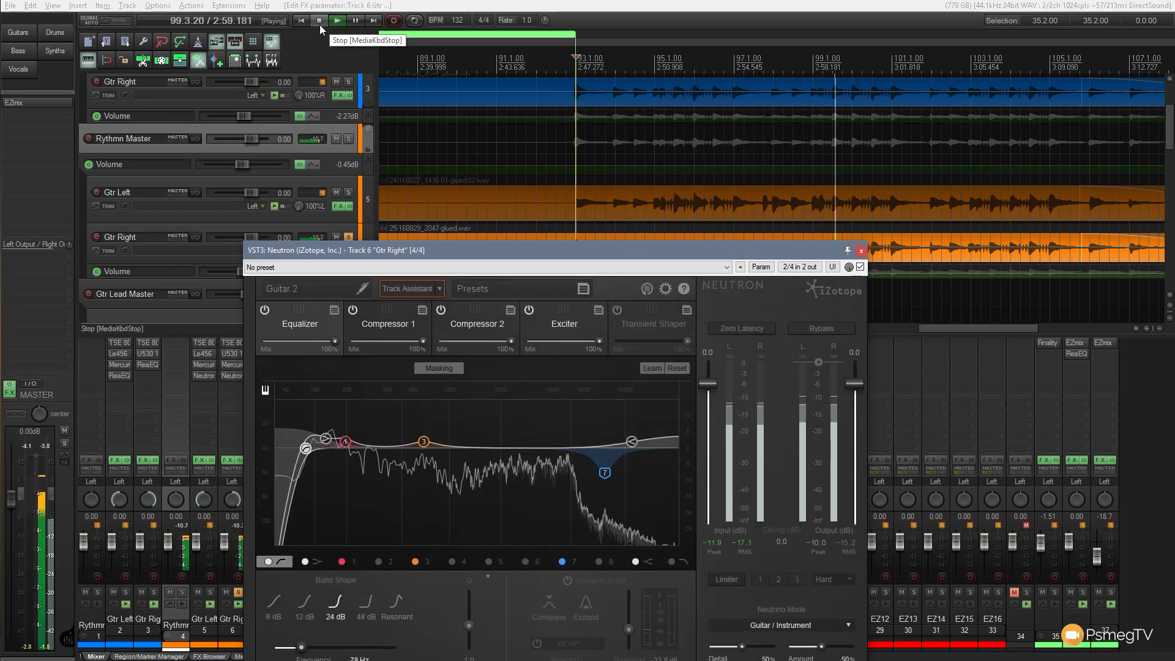
left_click(319, 25)
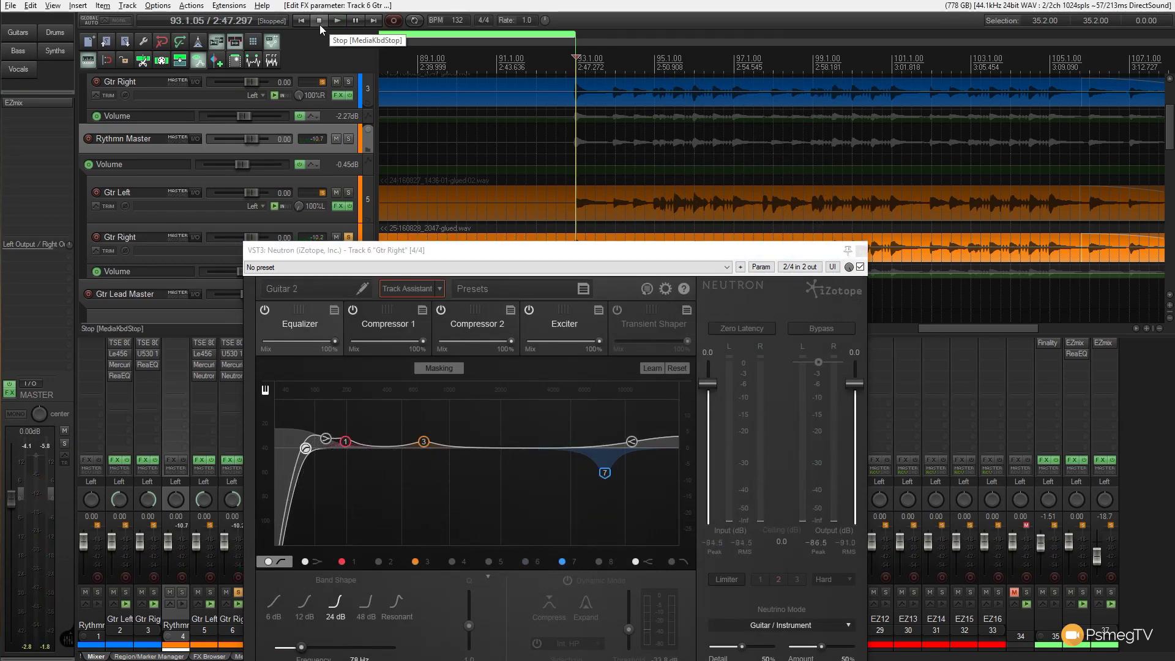
- Arrange the Gtr Left and Gtr Right Neutron windows side by side
left_click_drag(392, 255, 665, 98)
left_click_drag(201, 150, 316, 194)
left_click_drag(640, 98, 744, 169)
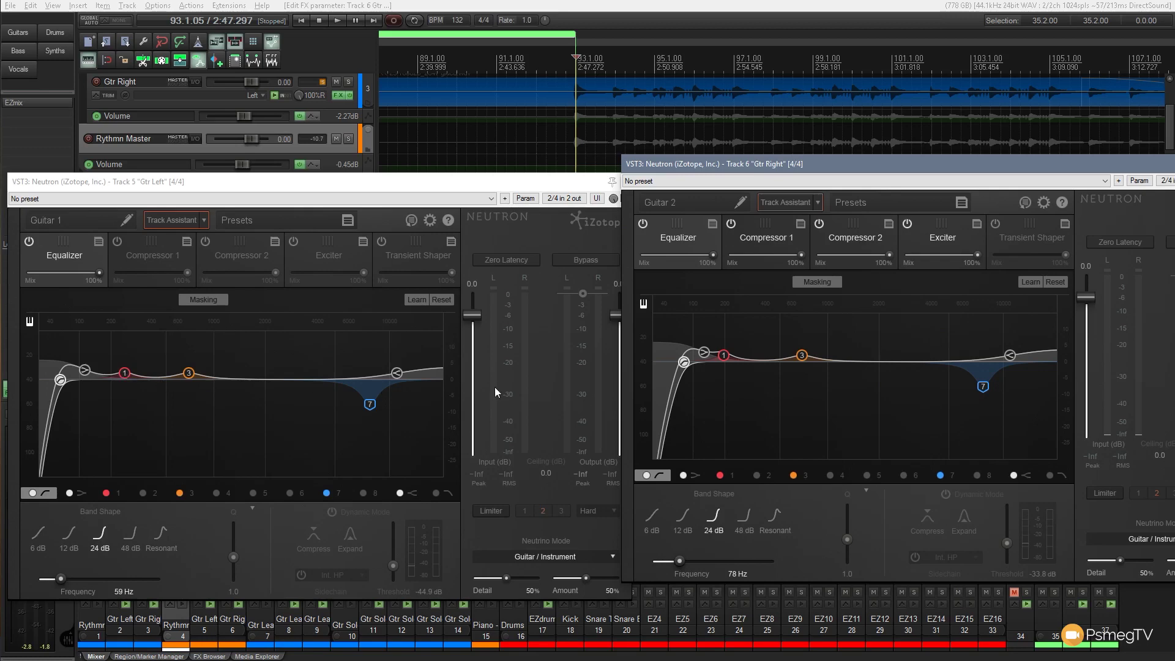
- Turn off Compressor 1, Compressor 2 and Exciter in Gtr Right's Neutron
left_click(731, 224)
left_click(819, 224)
left_click(908, 225)
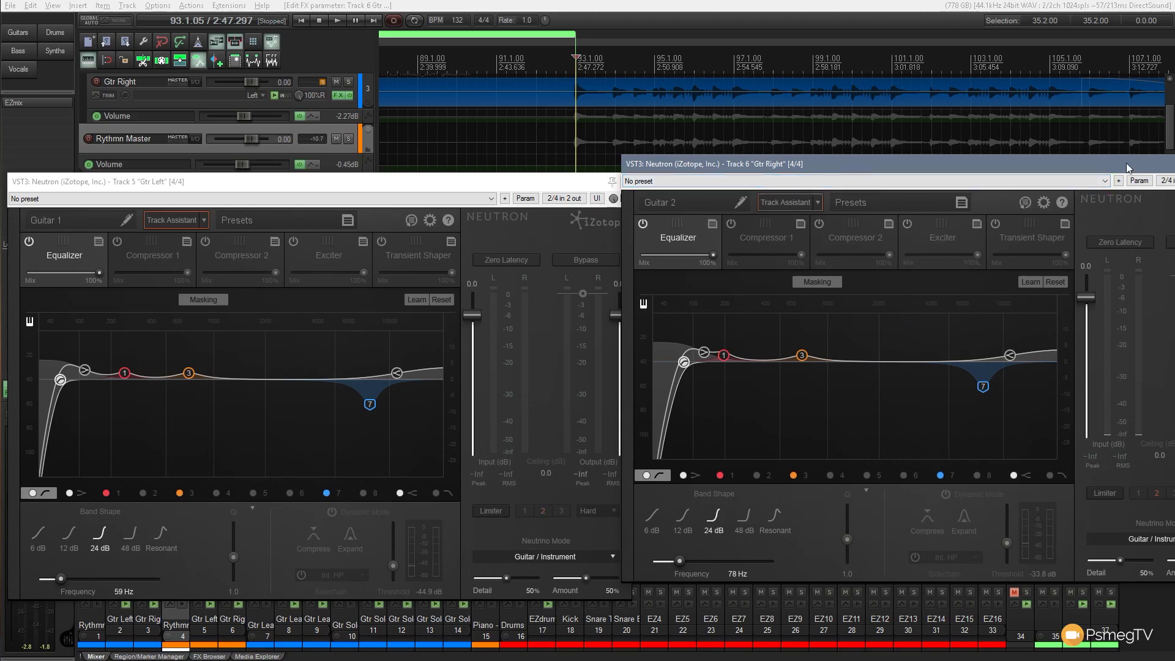
left_click_drag(1069, 174, 959, 170)
- Close both Neutron windows and play the second Rythmn Master bus soloed, unsoloing Gtr Right
left_click(1065, 162)
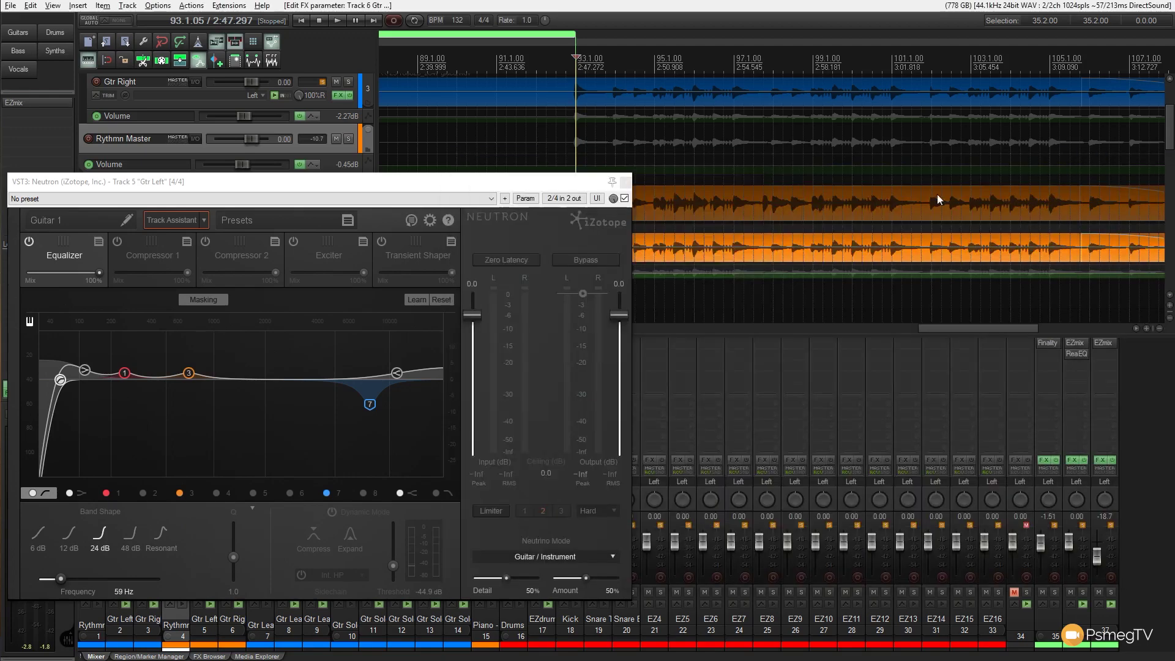
left_click(628, 181)
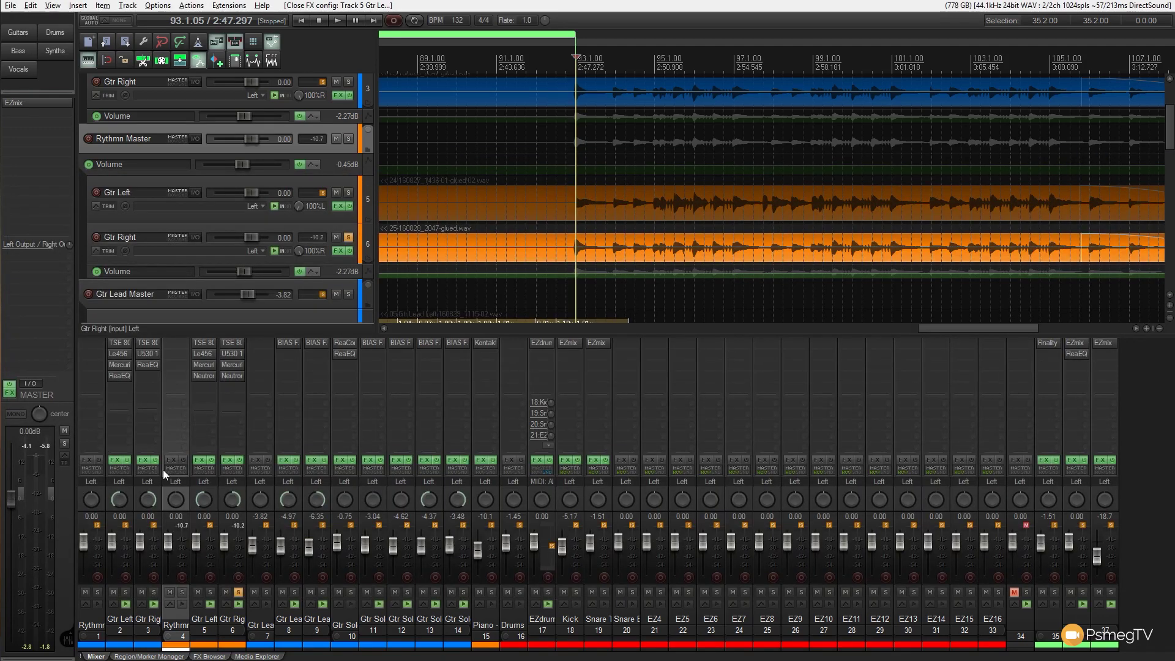
left_click(182, 591)
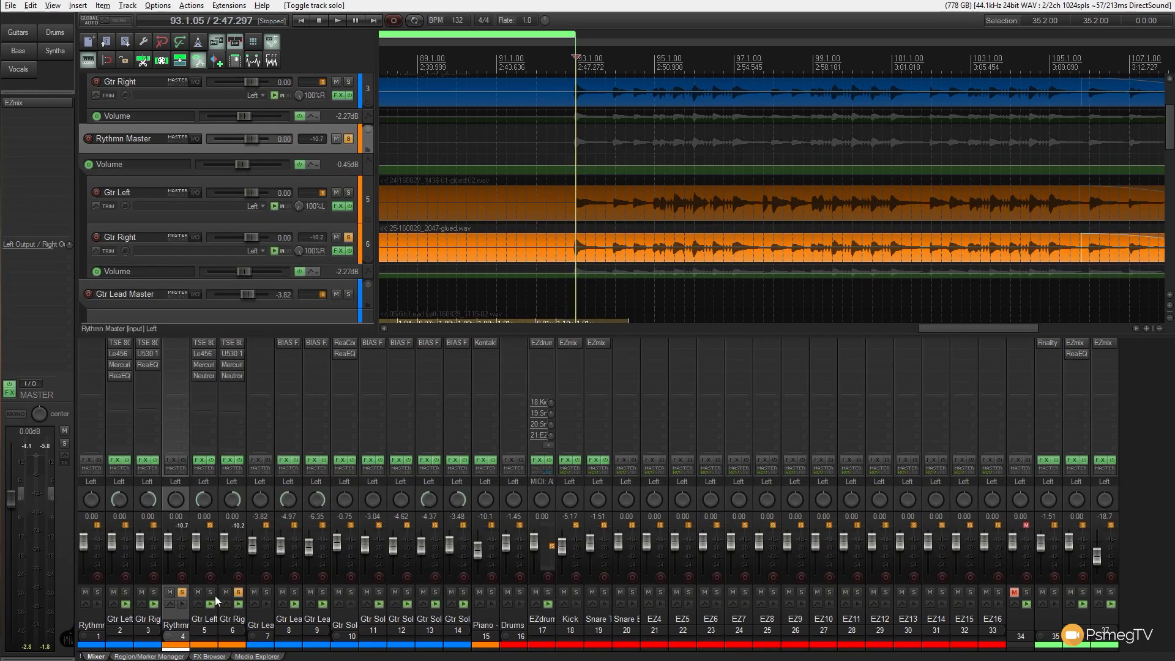
left_click(239, 594)
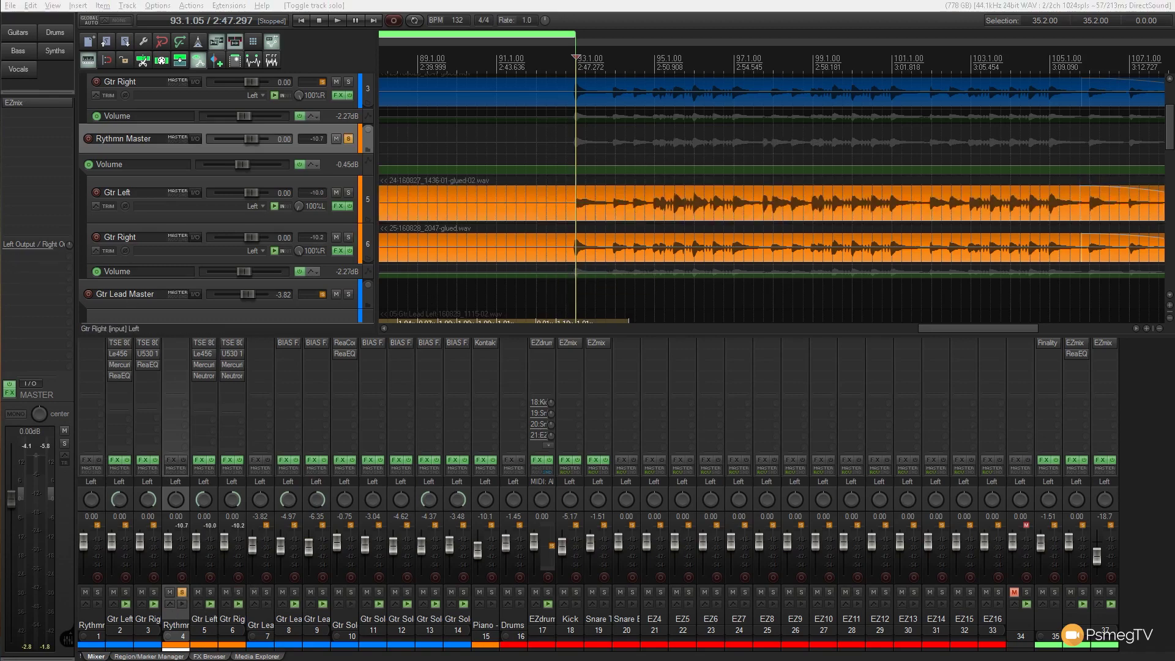
left_click(336, 21)
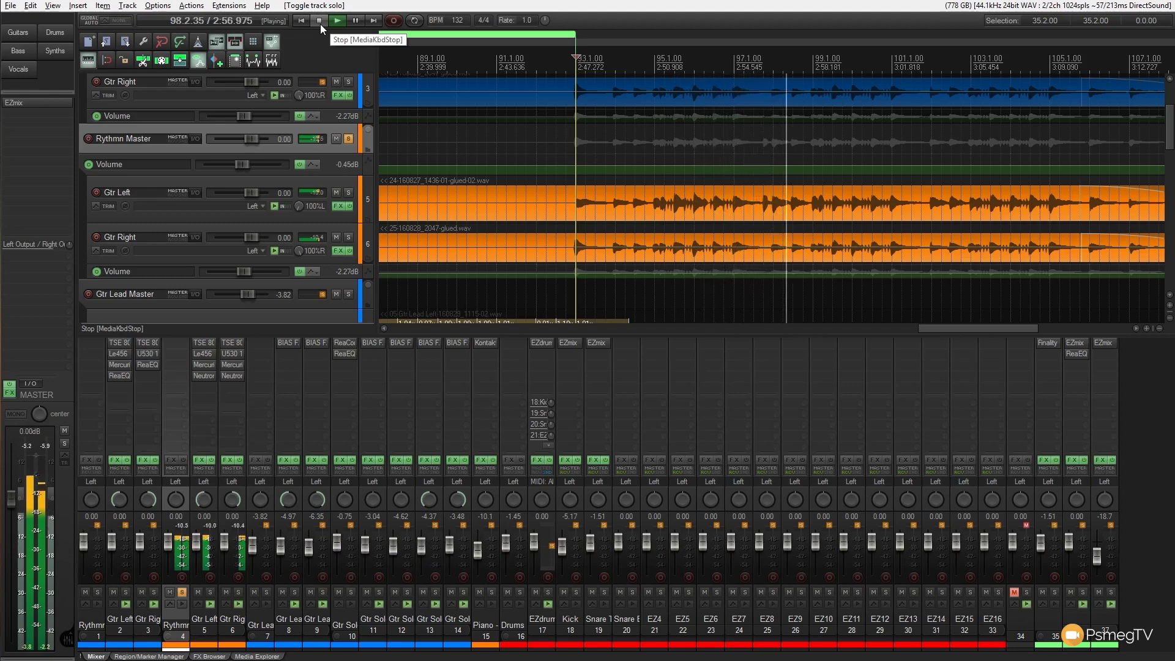
- Move the solo from the Neutron Rythmn Master bus to track 1's ReaEQ pair and audition it
left_click(321, 24)
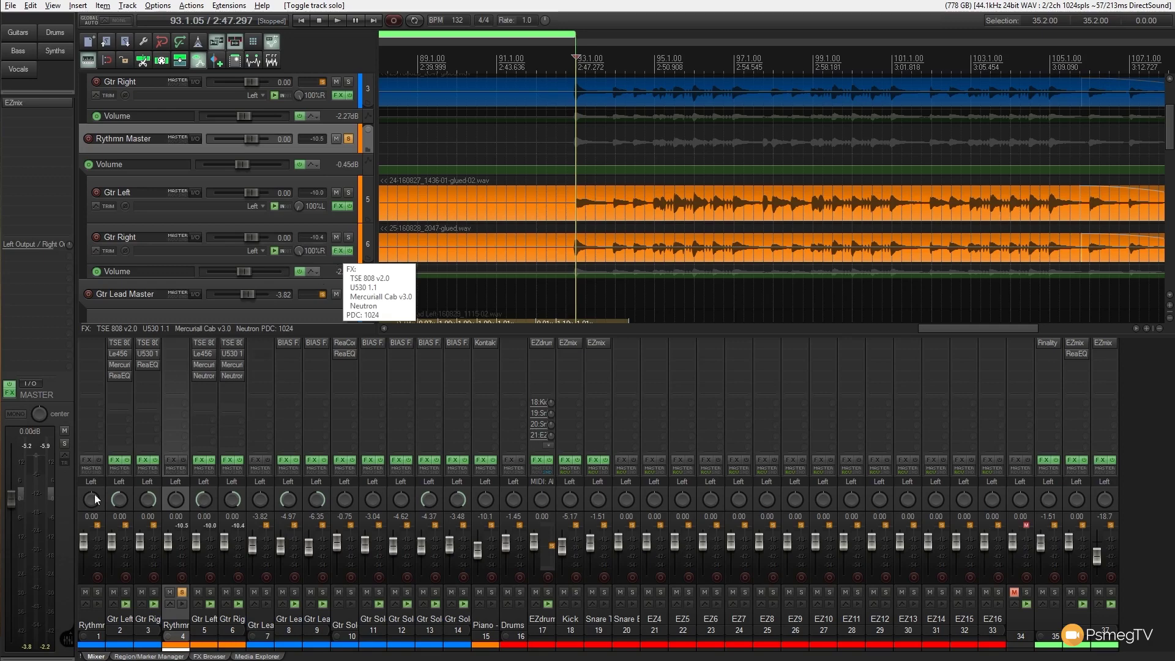
left_click(185, 592)
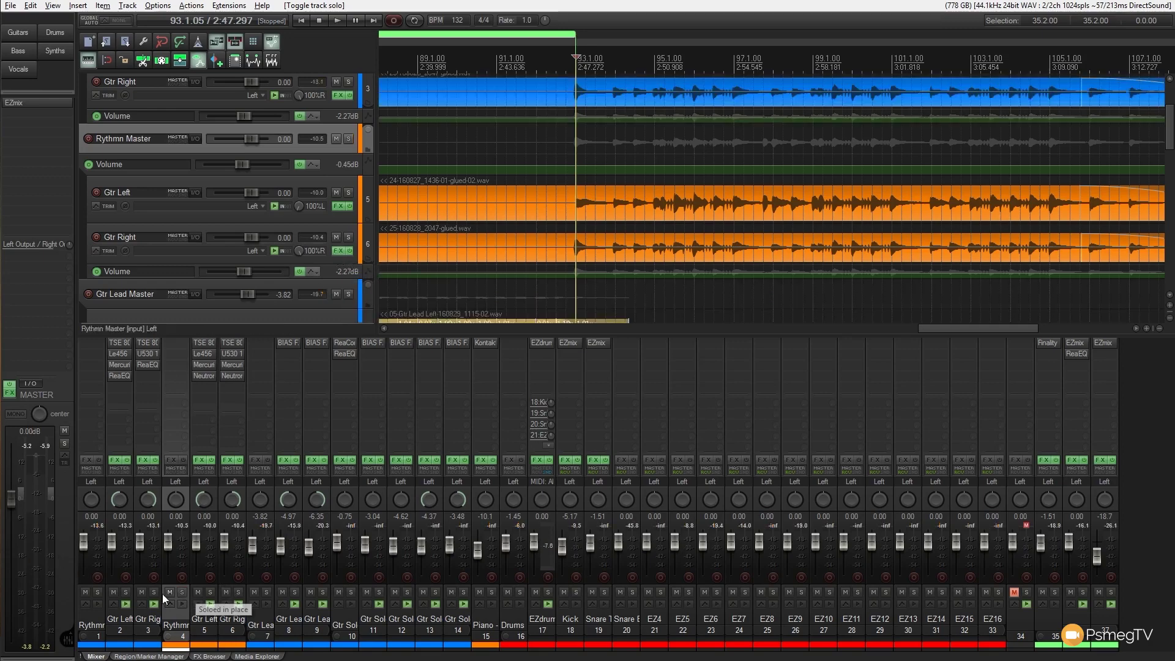
left_click(98, 592)
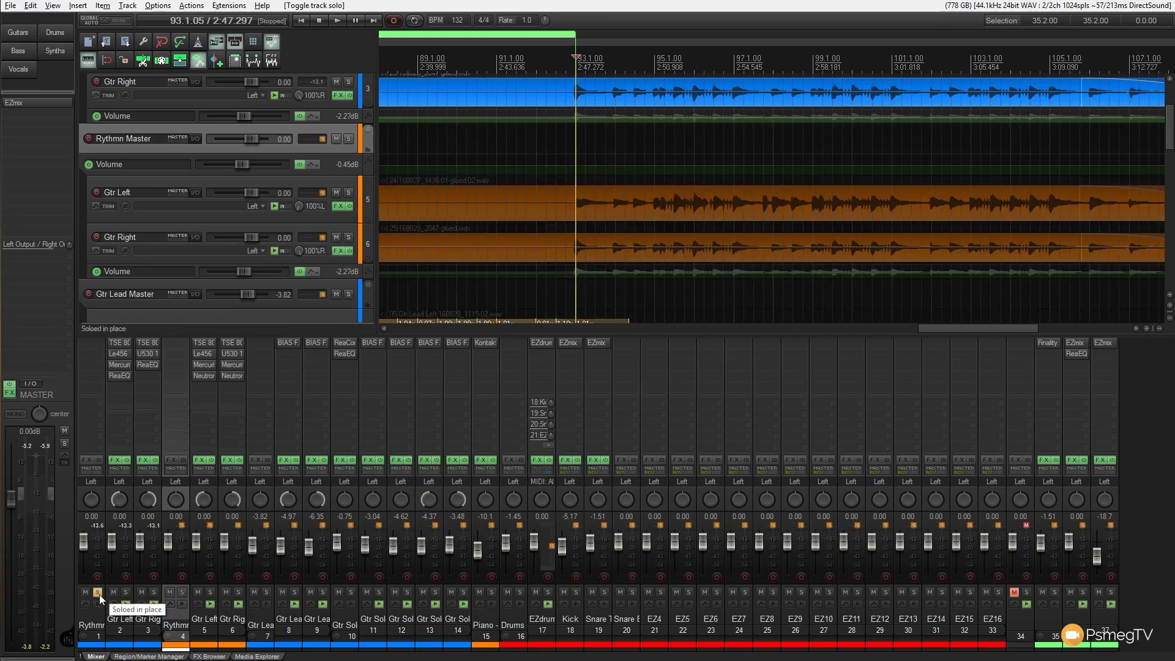
left_click(336, 25)
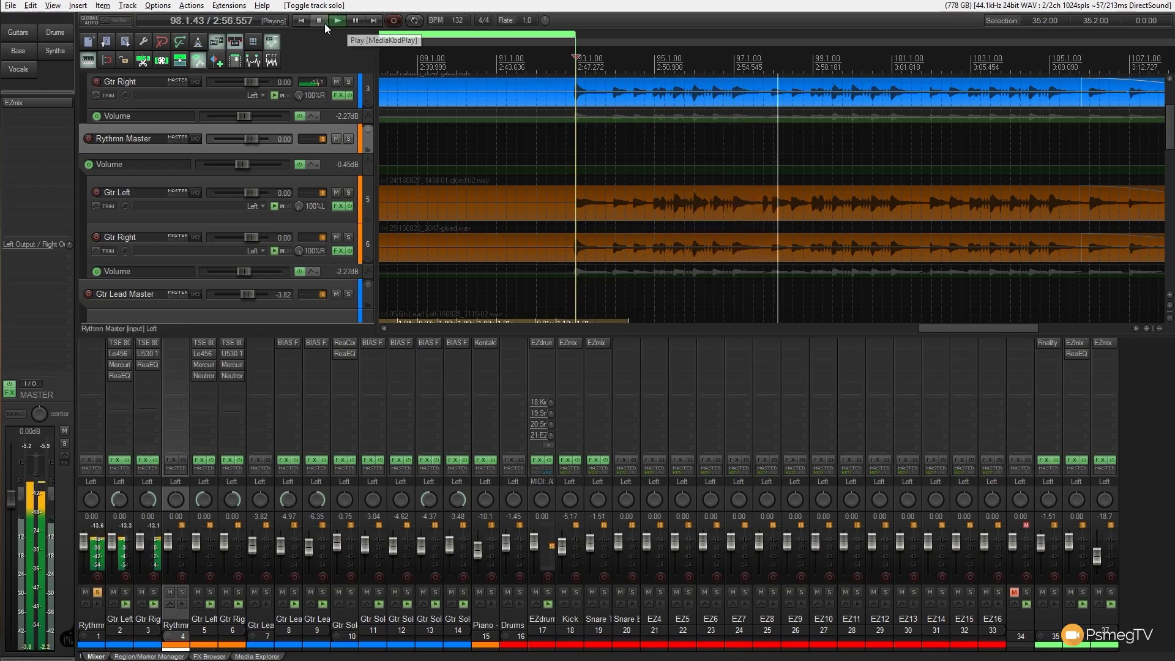
left_click(324, 23)
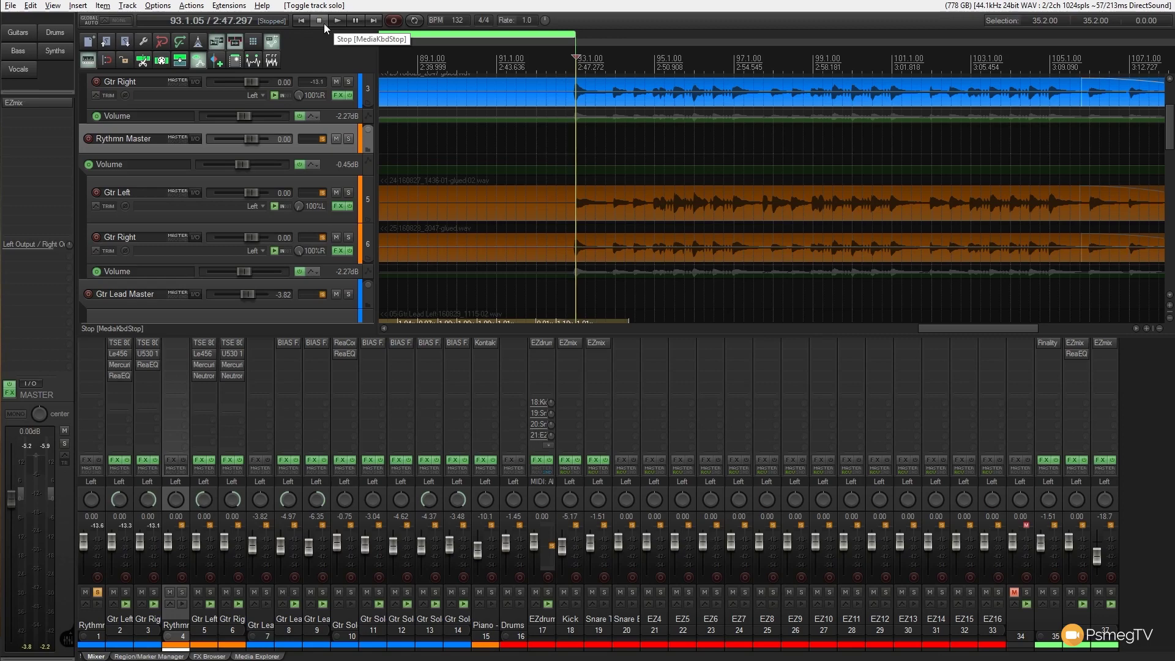
- Unsolo track 1 and mute the second Rythmn Master bus with its Gtr Left and Gtr Right
left_click(97, 593)
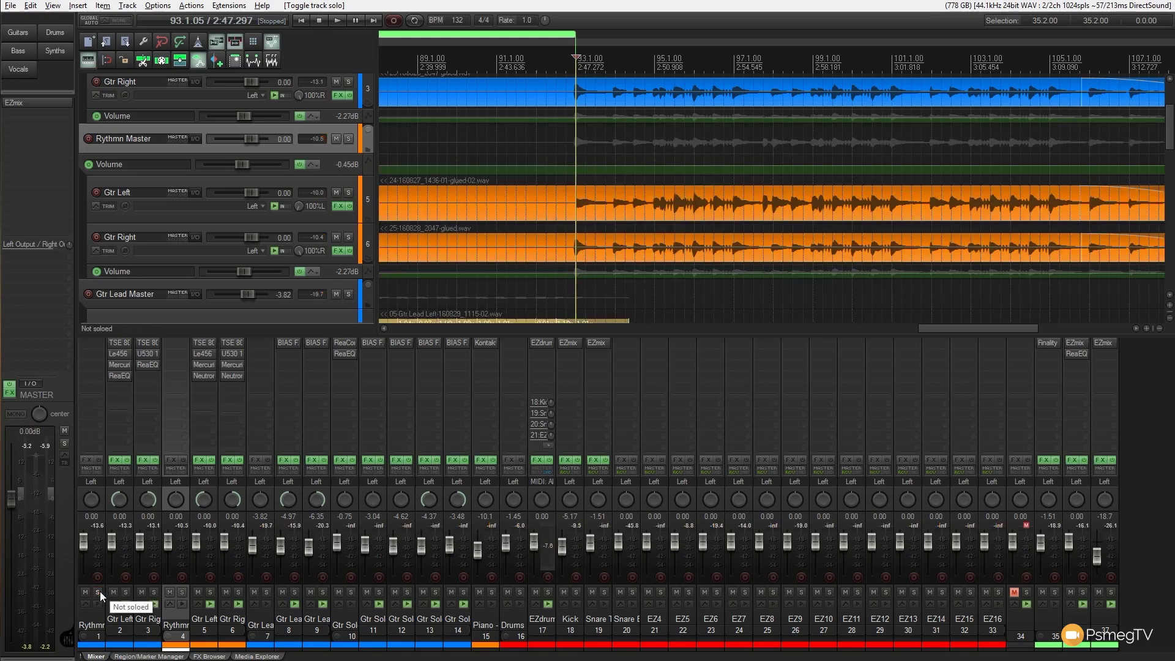
left_click(167, 593)
left_click(198, 592)
left_click(226, 593)
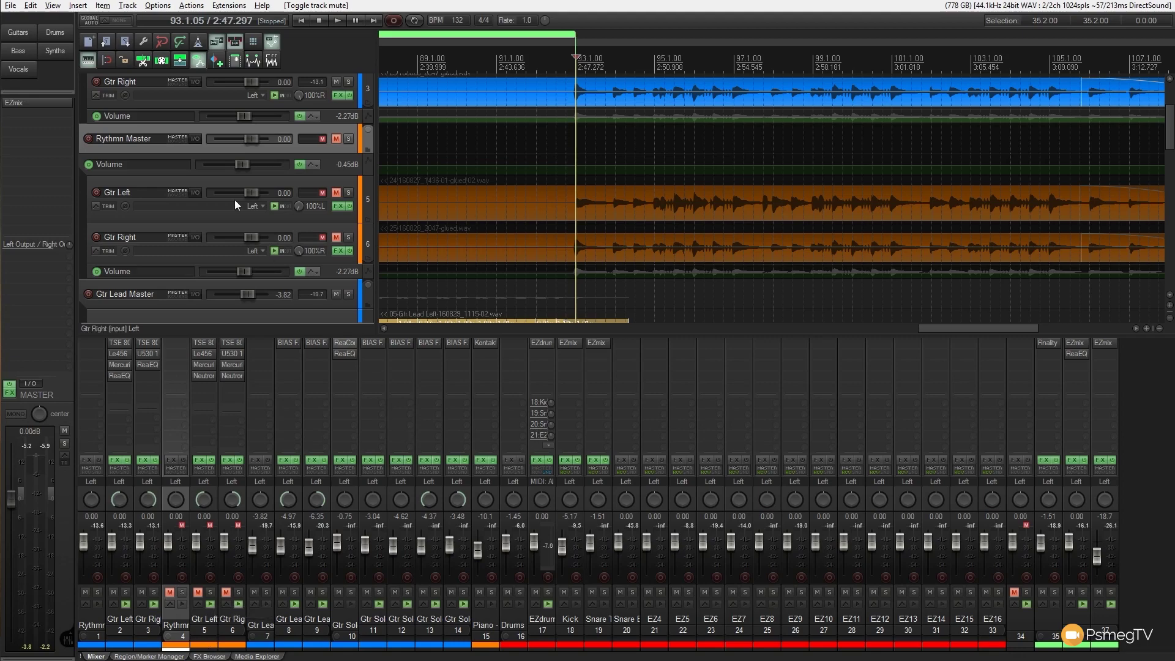
- Play the full mix, swapping between the two guitar pairs, ending with Rythmn Master muted
left_click(336, 20)
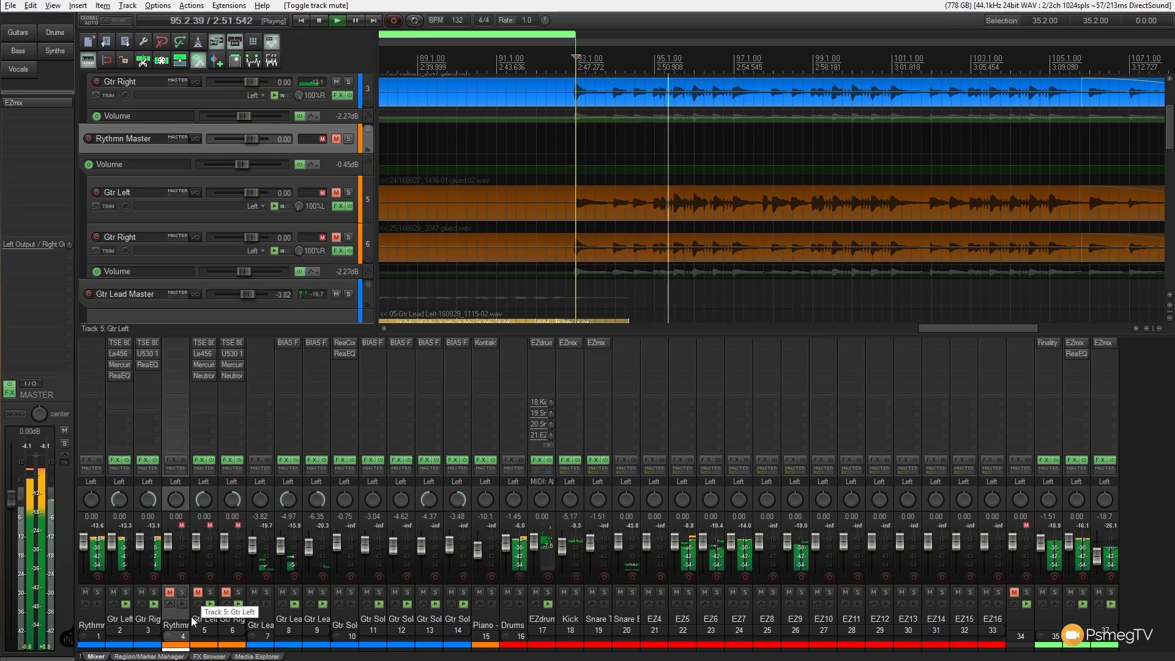
left_click(198, 592)
left_click(226, 592)
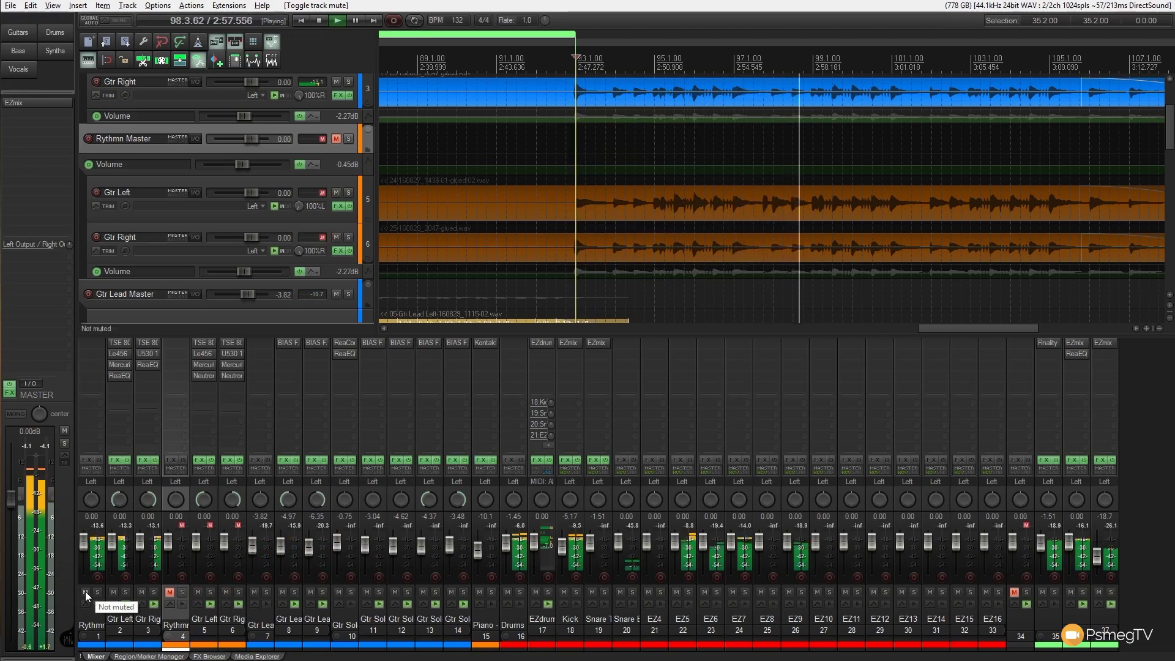
left_click(86, 591)
left_click(170, 592)
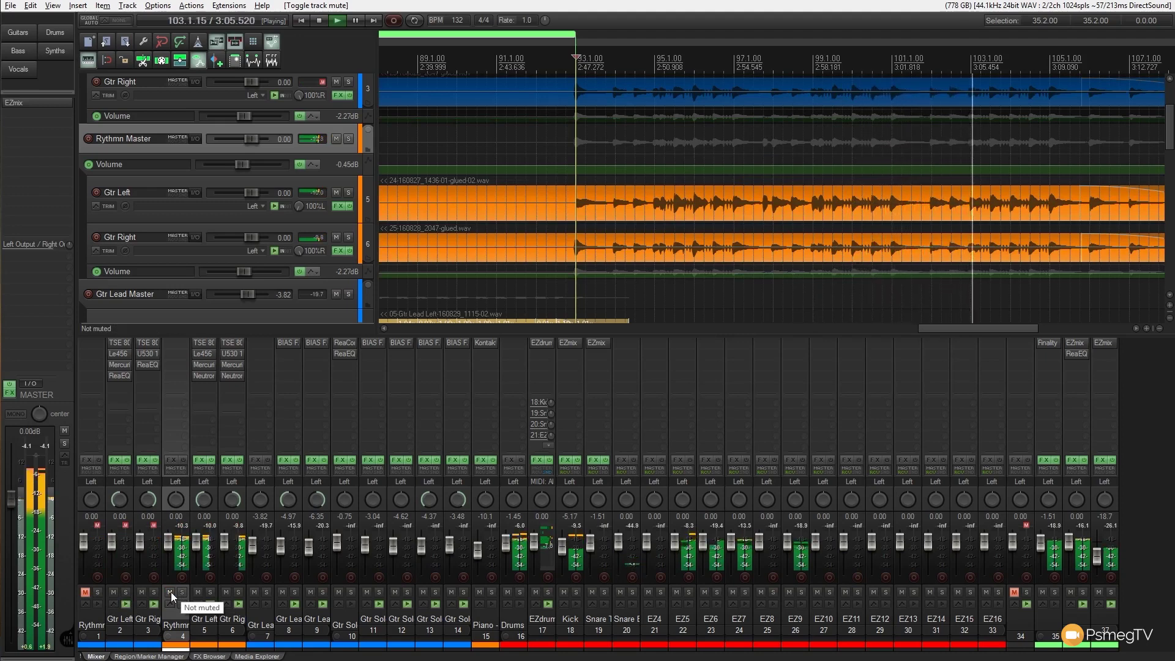
left_click(171, 592)
left_click(84, 591)
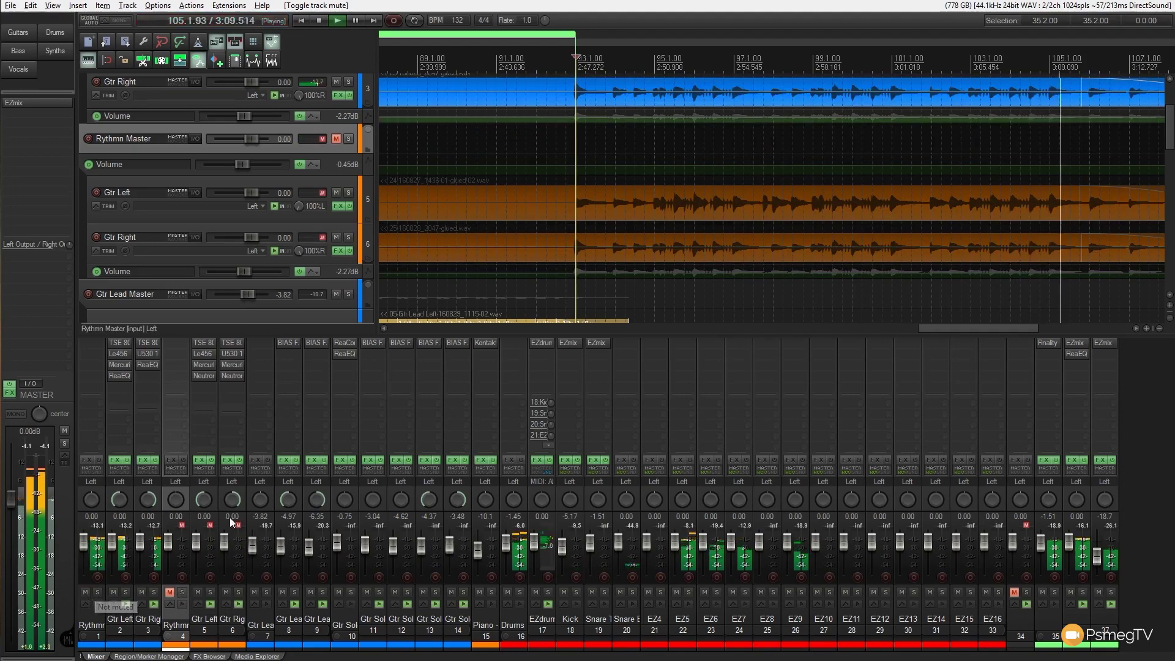
left_click(319, 20)
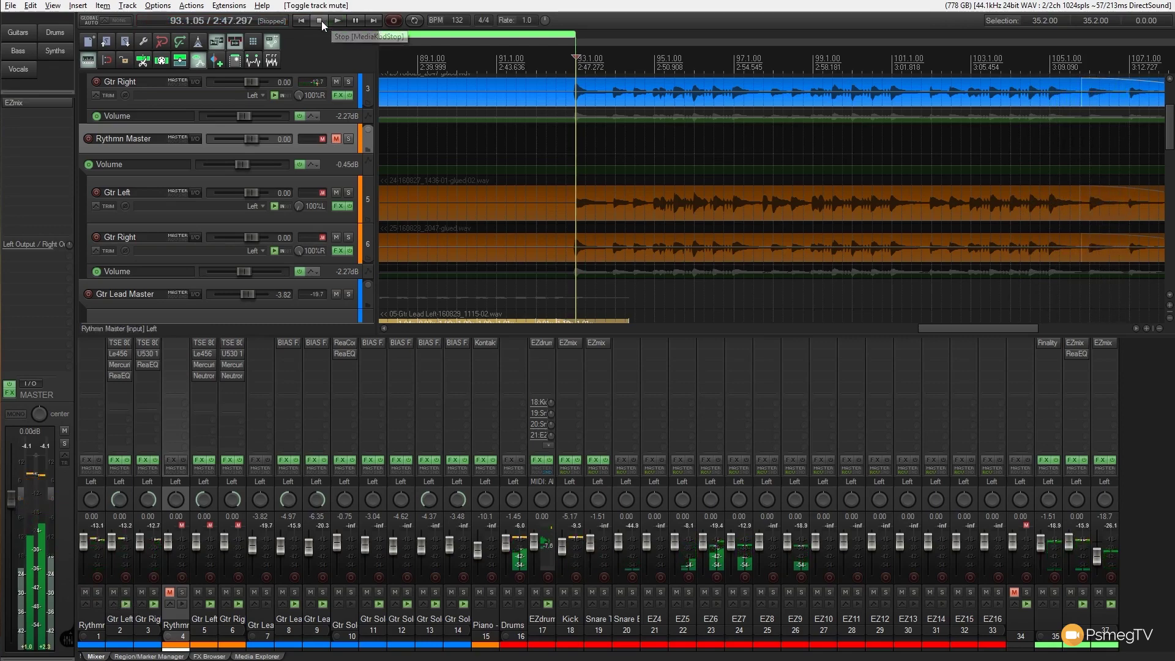